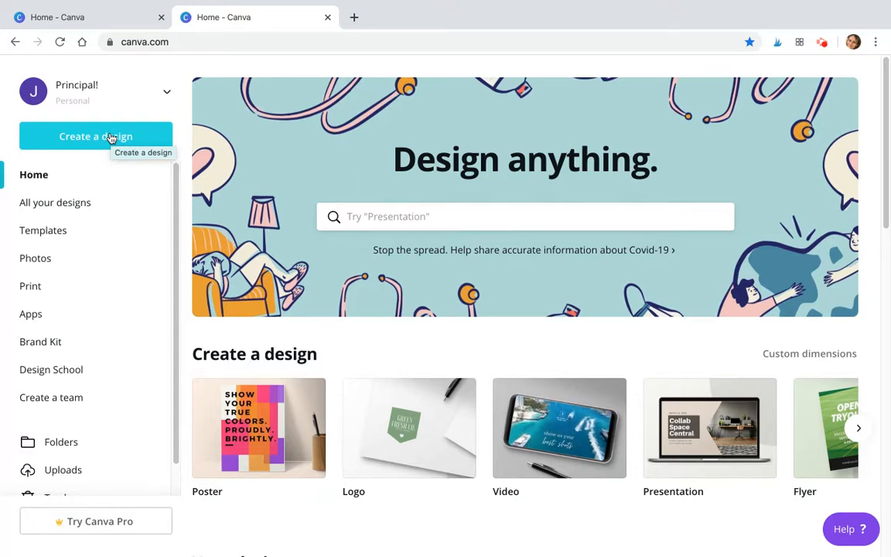
Step: Create a new design by searching the design types for "animated social media" and choosing the matching type
left_click(110, 137)
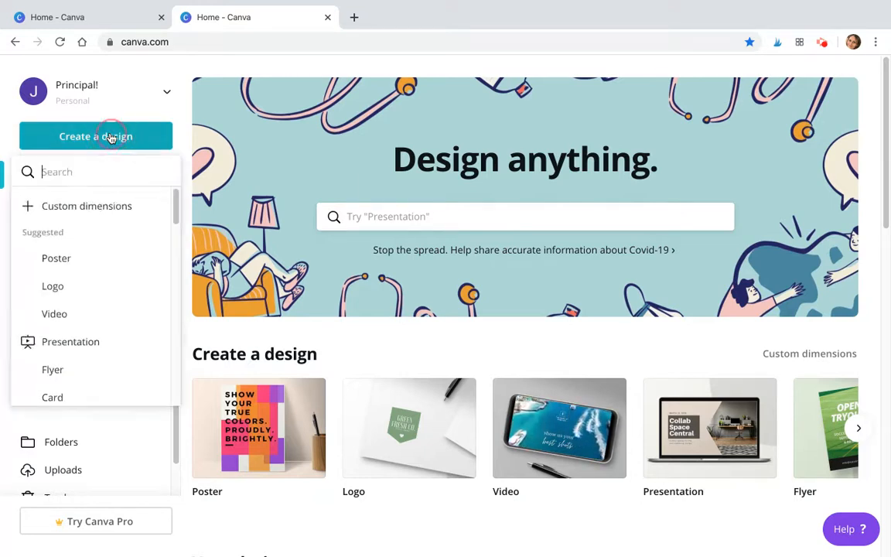
left_click(87, 178)
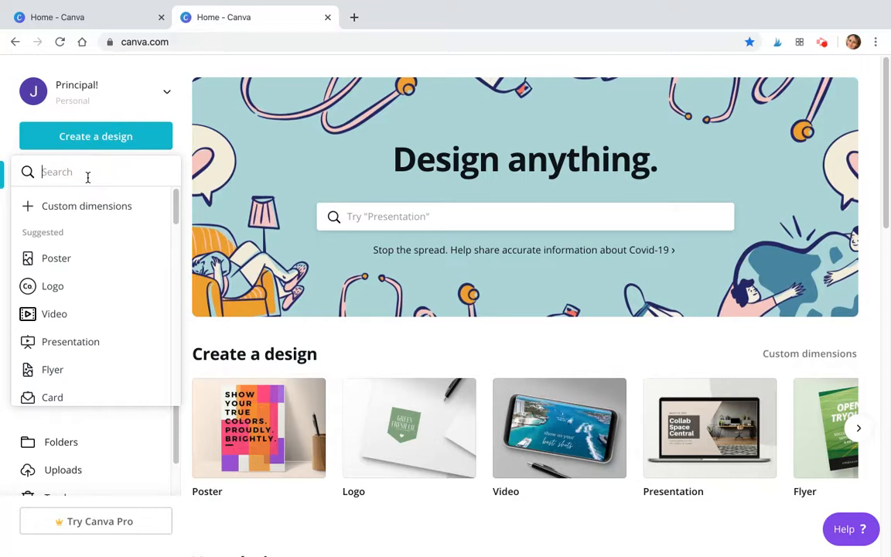
type("animated so")
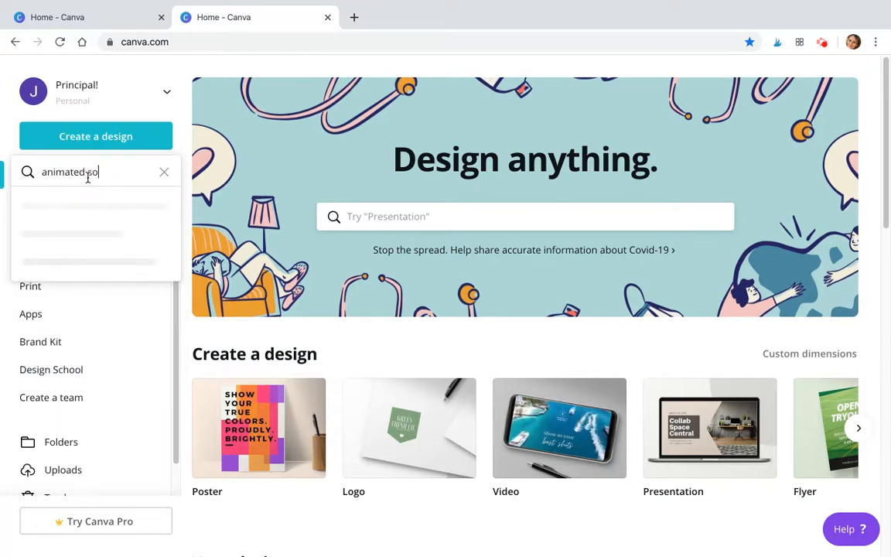
type("cial media")
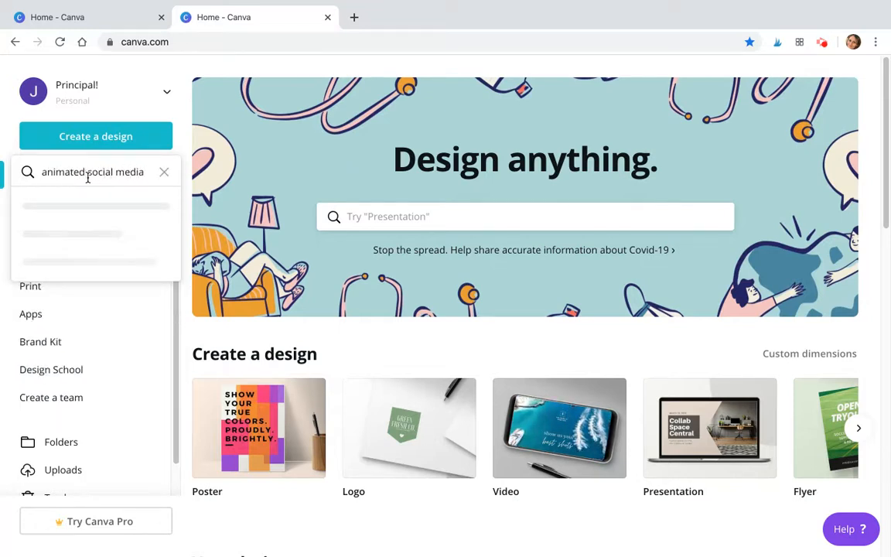
left_click(72, 213)
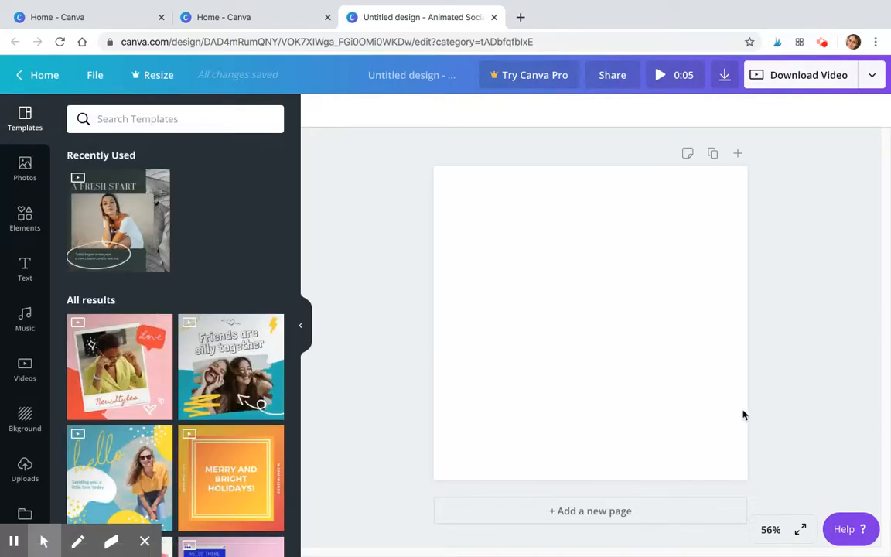
Step: Browse the animated templates and apply the dark green "A Fresh Start" template to the blank page
scroll(177, 312, "down", 1)
scroll(177, 311, "down", 5)
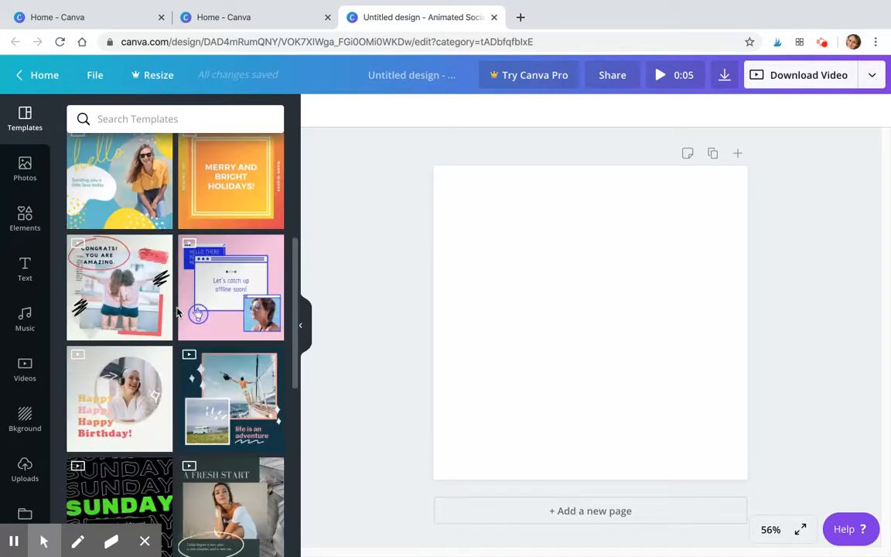
scroll(177, 312, "down", 5)
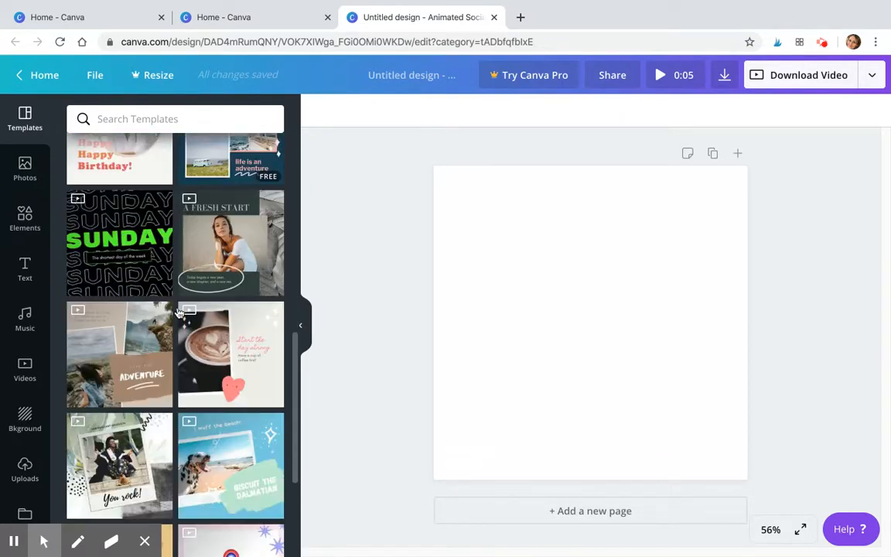
scroll(177, 311, "down", 5)
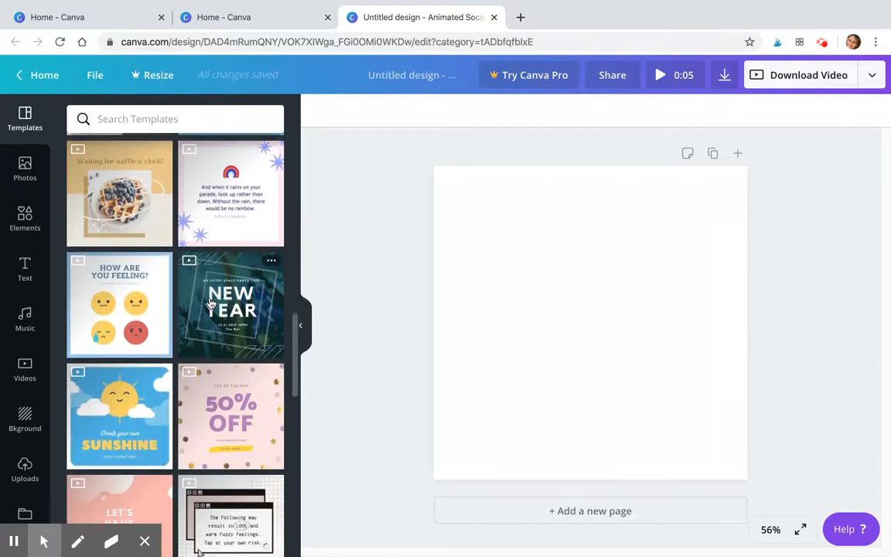
scroll(208, 304, "down", 2)
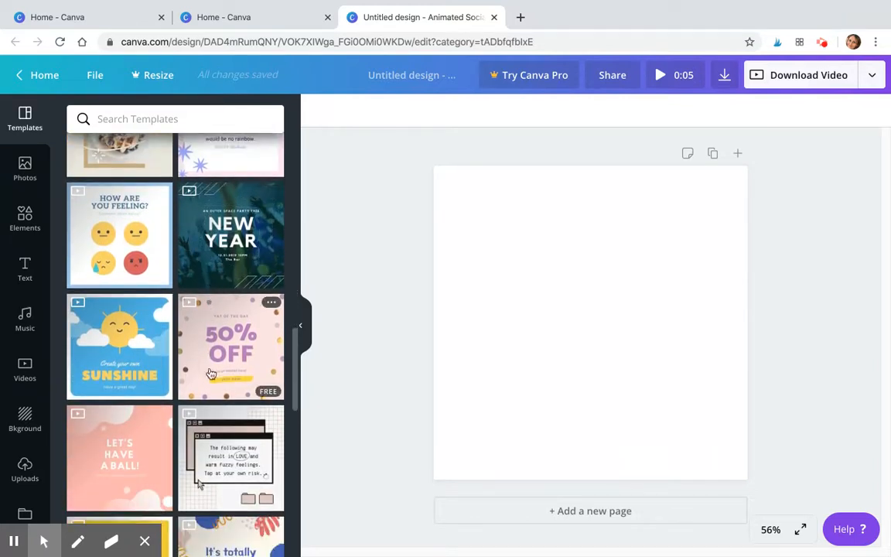
scroll(222, 422, "up", 4)
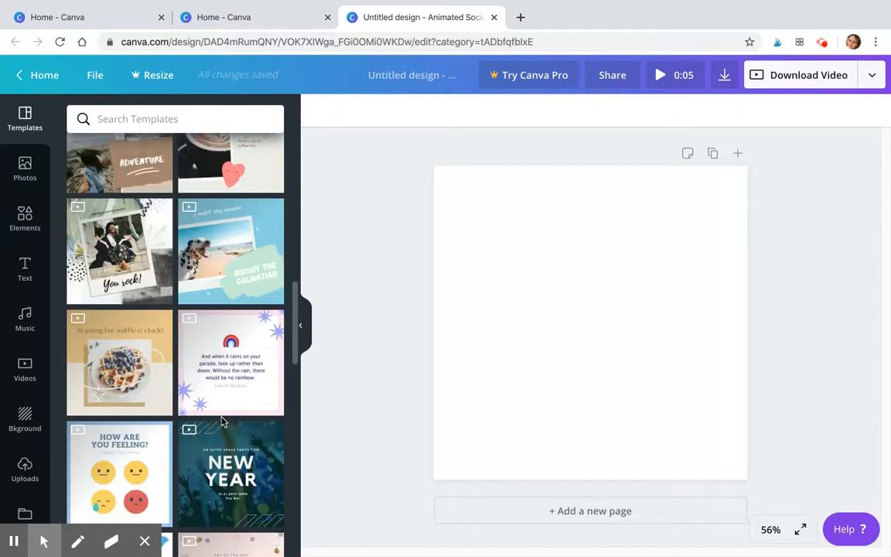
scroll(222, 421, "up", 1)
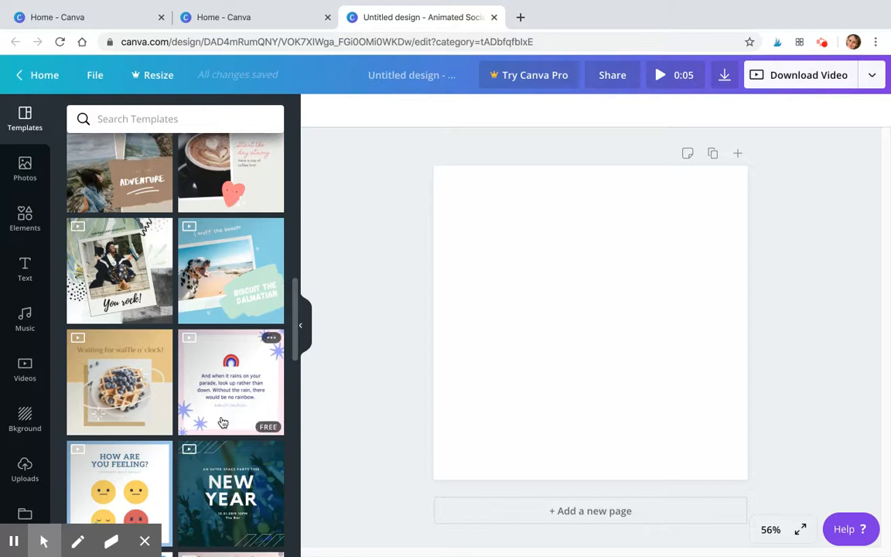
scroll(222, 422, "up", 3)
scroll(246, 376, "up", 2)
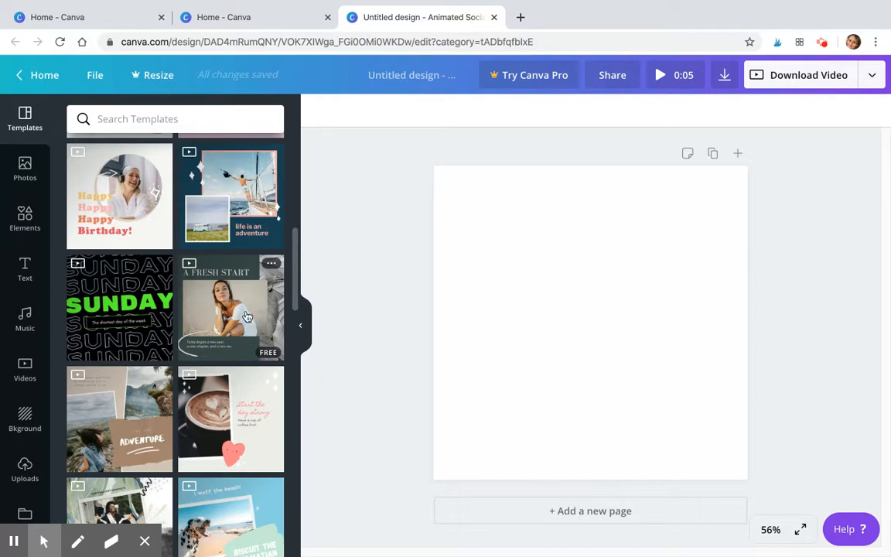
left_click(246, 315)
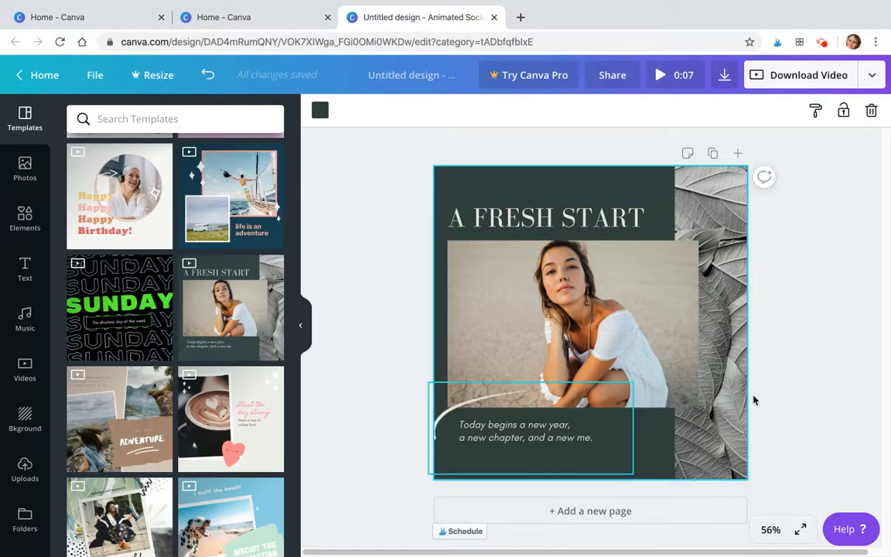
Step: Replace the "A FRESH START" heading with "EMPTY BOWLS" and centre-align it
left_click(577, 215)
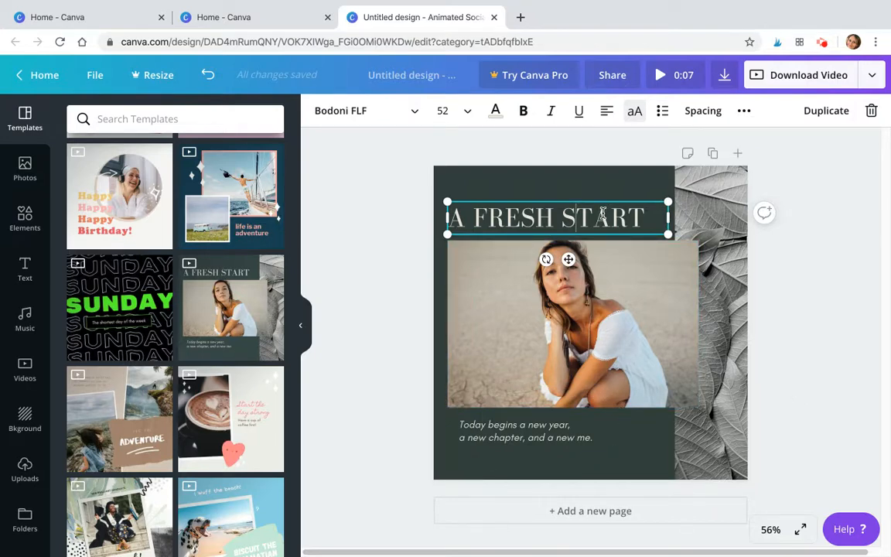
left_click_drag(595, 203, 449, 217)
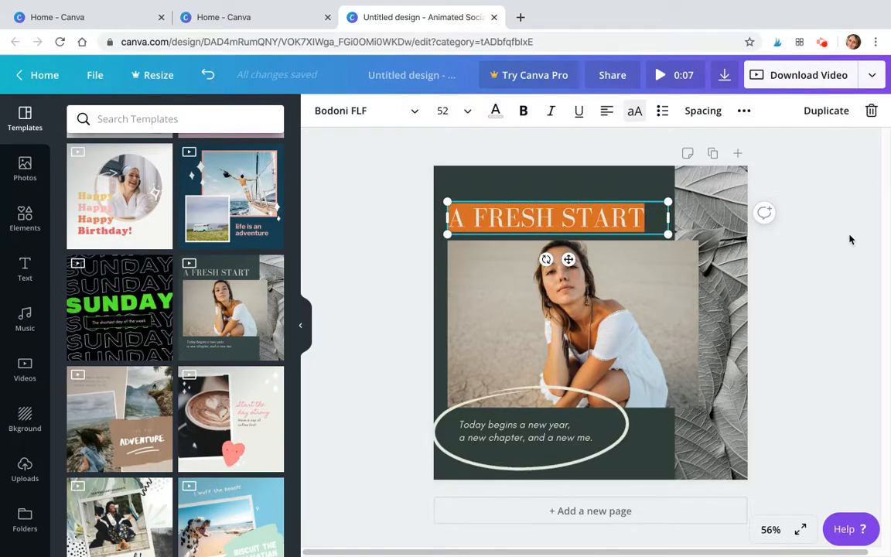
type("EMPTY BO")
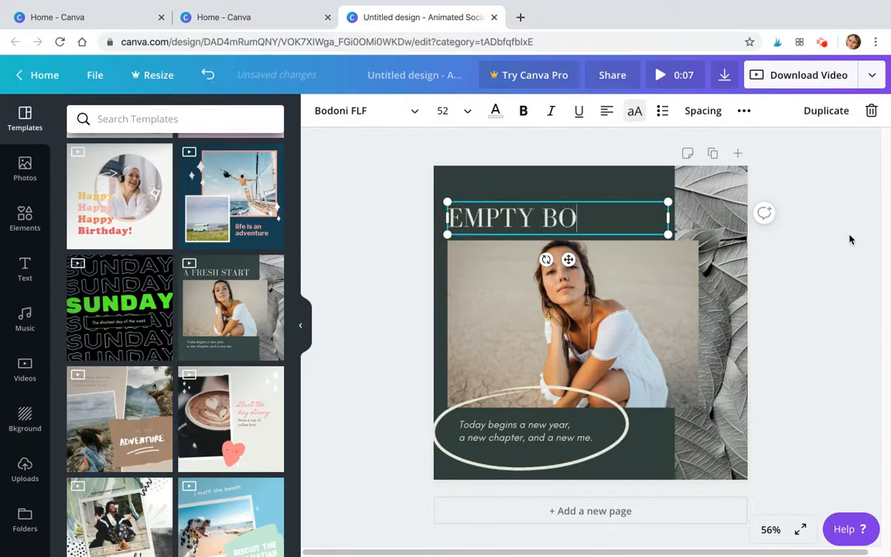
type("WLS")
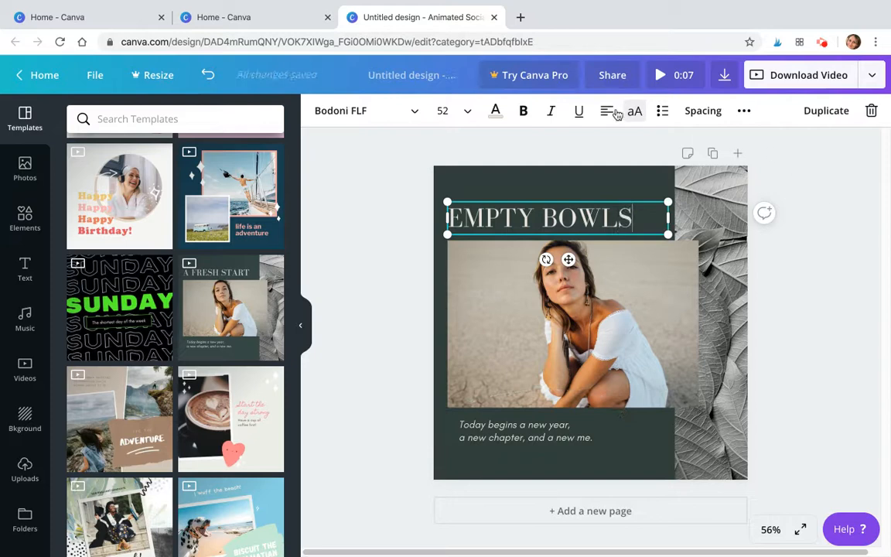
left_click(613, 113)
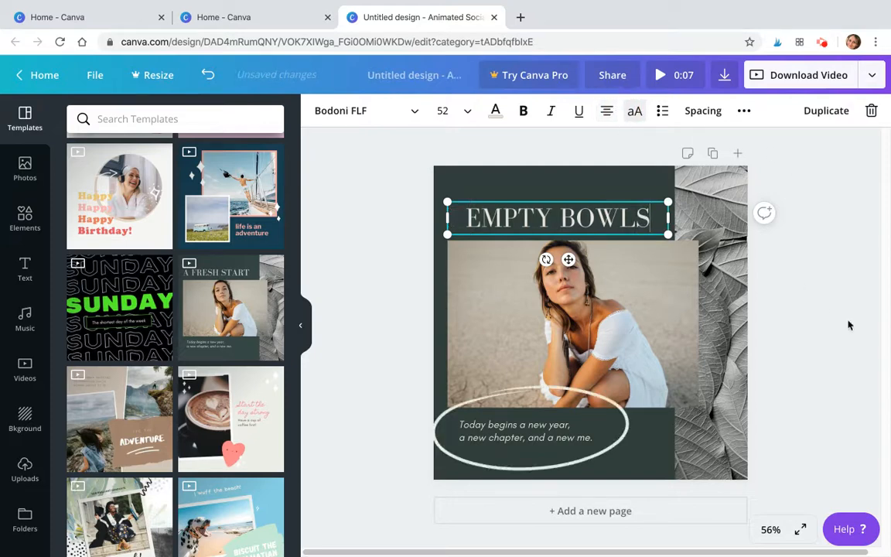
Step: Add "2020" on its own line above "EMPTY BOWLS" in the heading
left_click(466, 213)
type("2020")
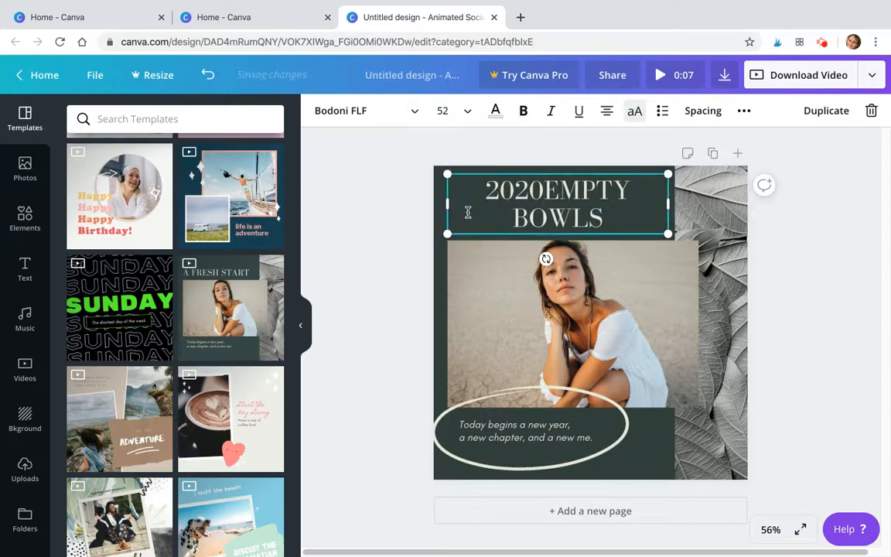
key("Return")
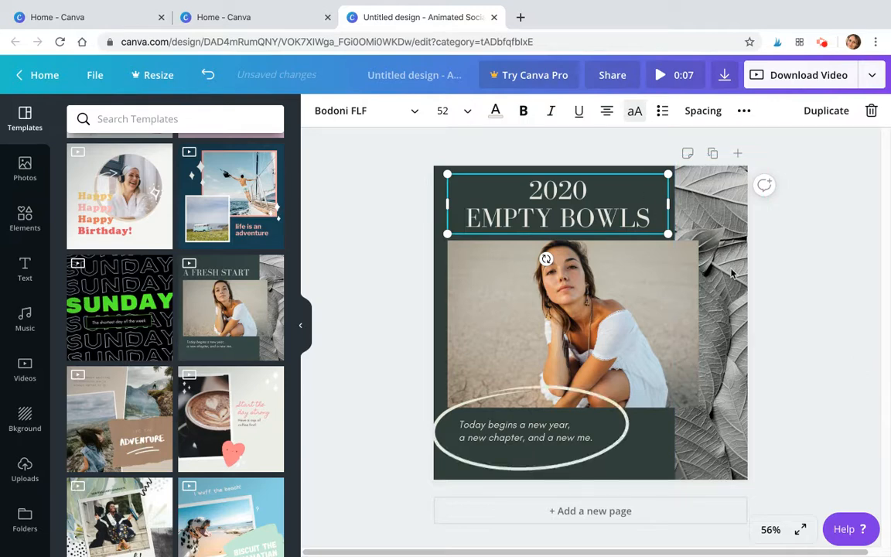
left_click(823, 384)
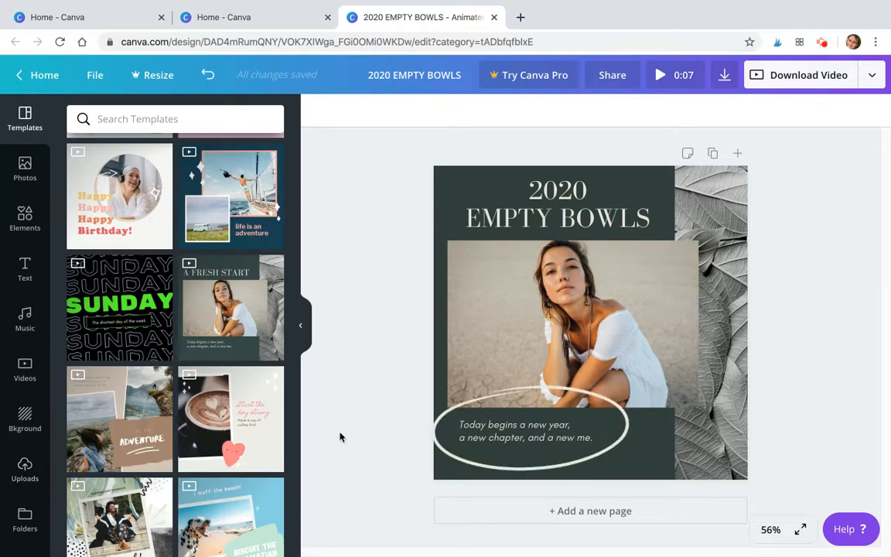
Step: Delete the template's photo of the woman and search the photo library for "POTTERY"
left_click(562, 348)
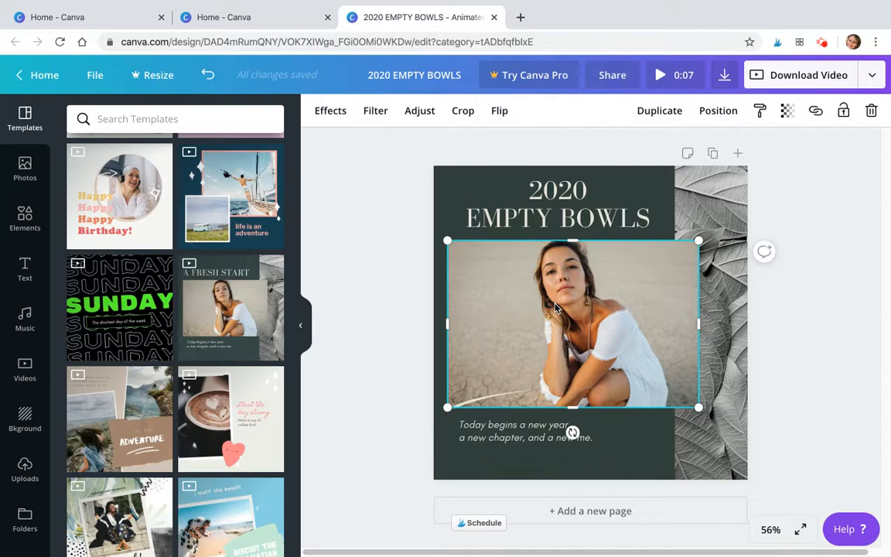
key("Delete")
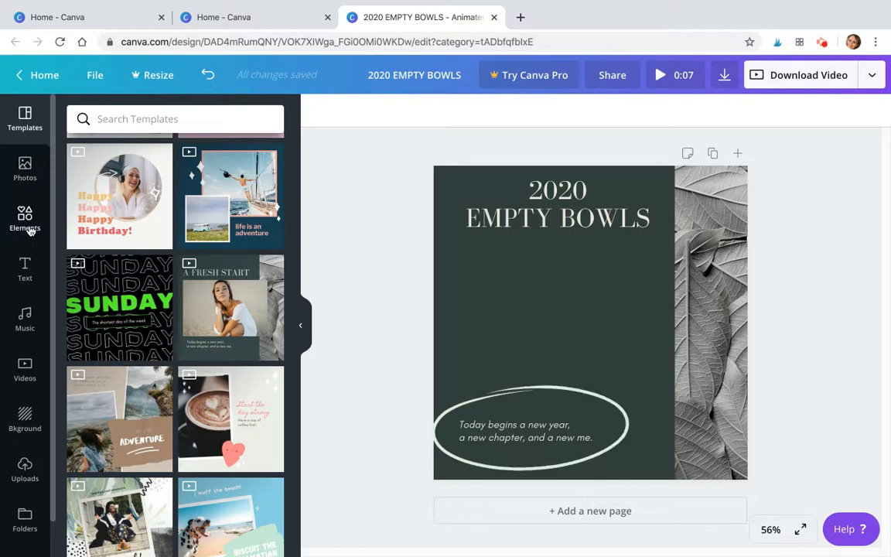
left_click(25, 169)
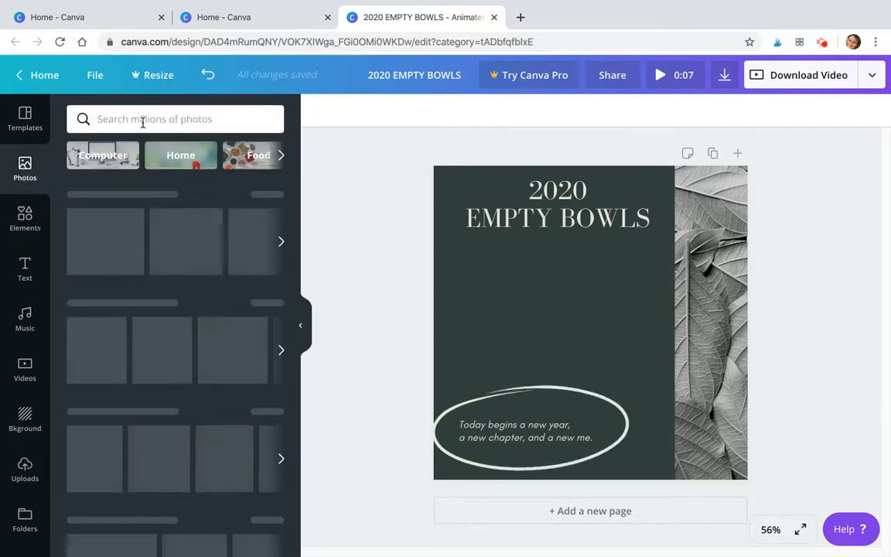
left_click(142, 121)
type("POTTER")
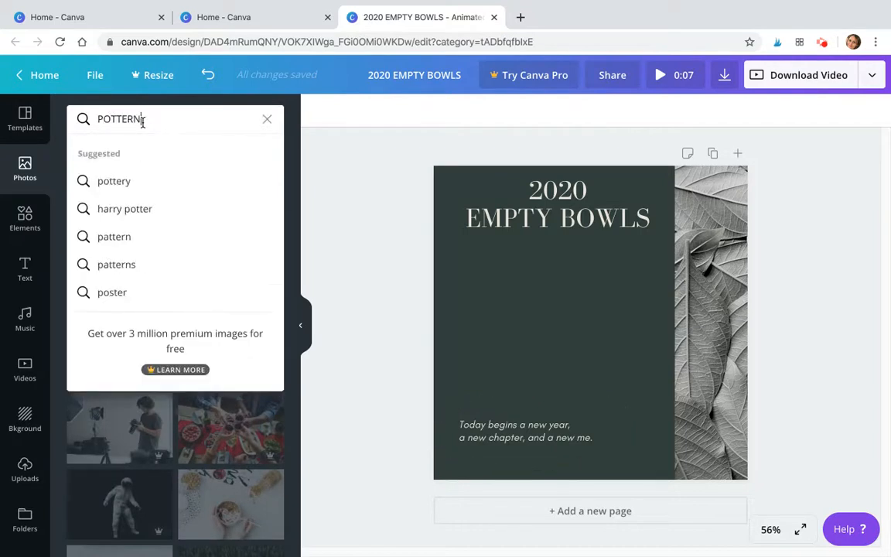
type("Y")
key("Return")
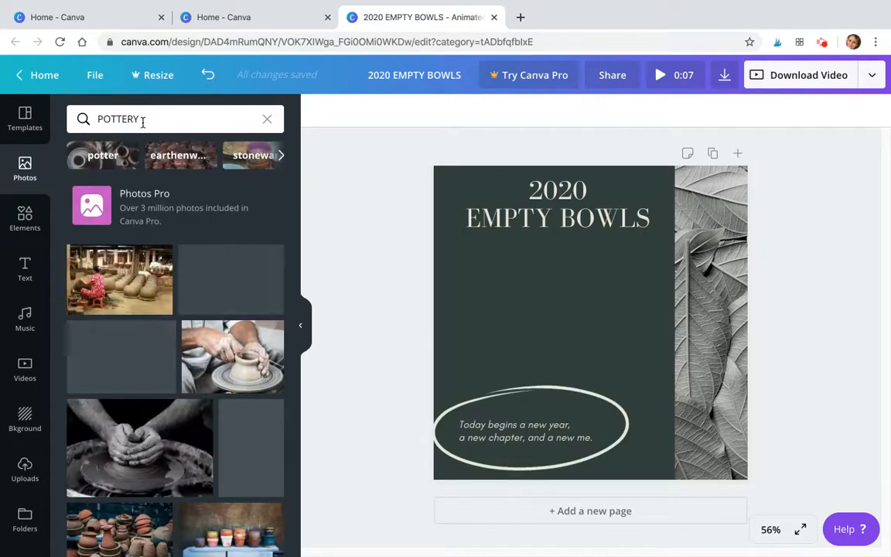
Step: Insert the free photo of the blue teapot and bowls, narrow it slightly, and shift it left beneath the heading
scroll(242, 203, "down", 1)
scroll(245, 203, "down", 5)
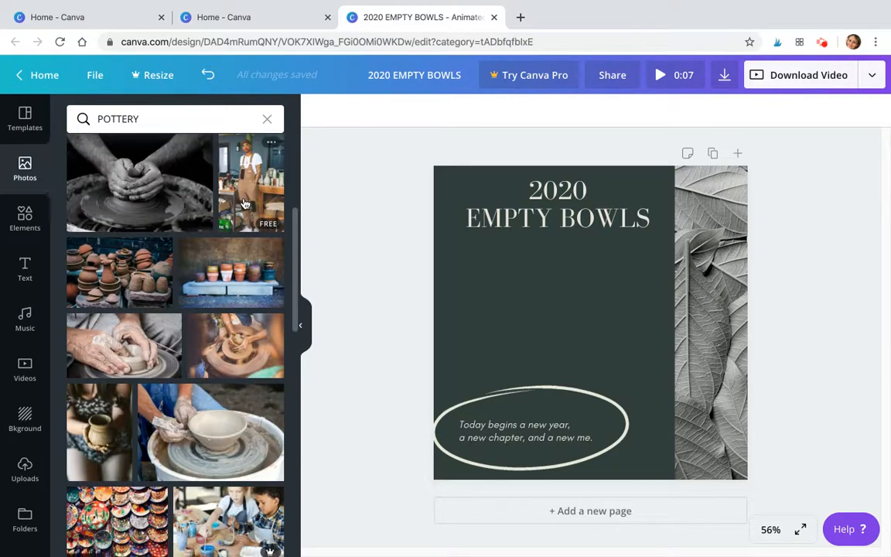
scroll(244, 203, "down", 2)
scroll(243, 202, "down", 15)
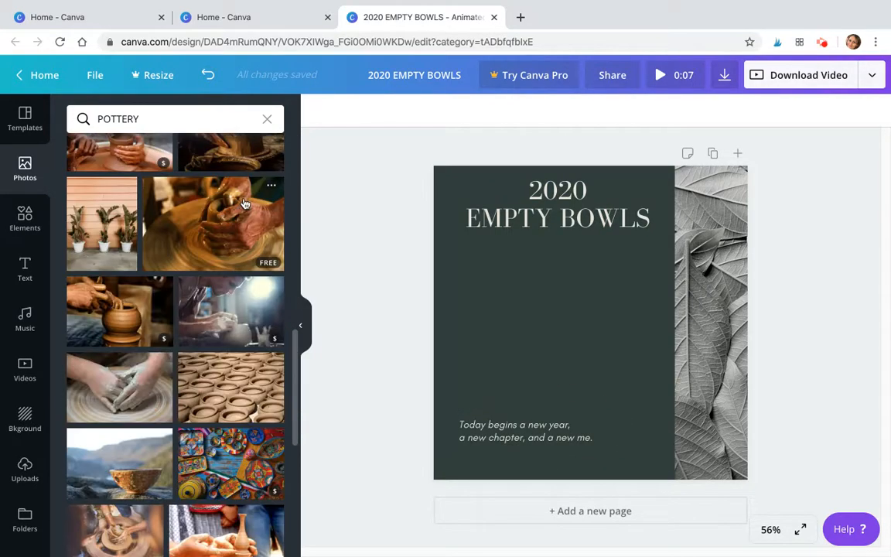
scroll(243, 203, "down", 10)
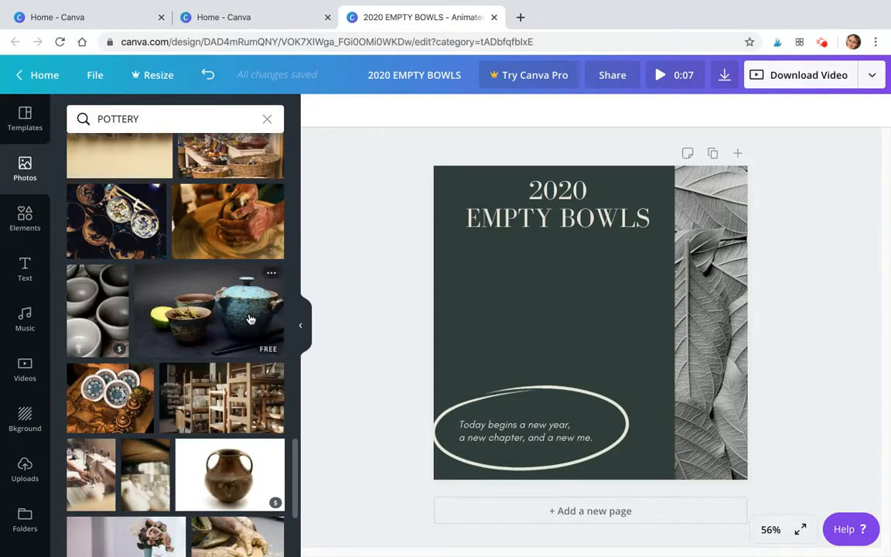
left_click(230, 318)
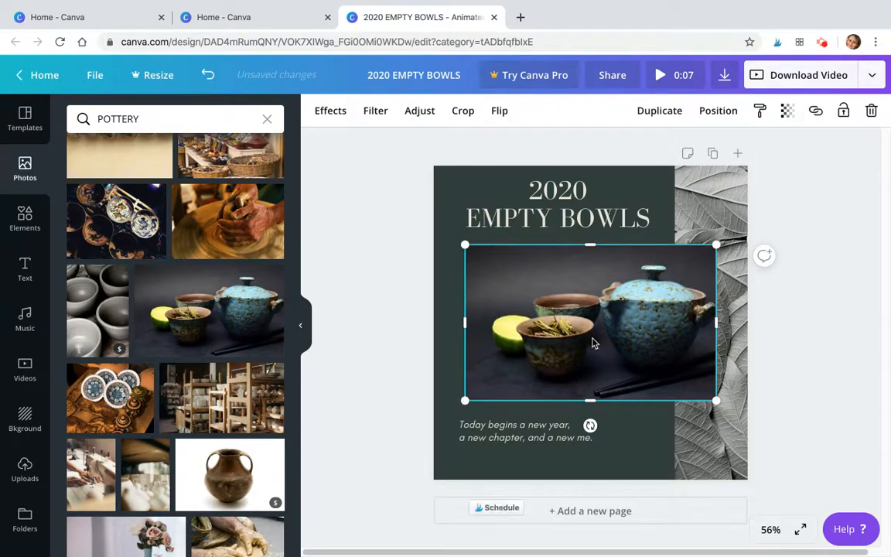
left_click_drag(467, 322, 478, 322)
left_click_drag(625, 321, 606, 318)
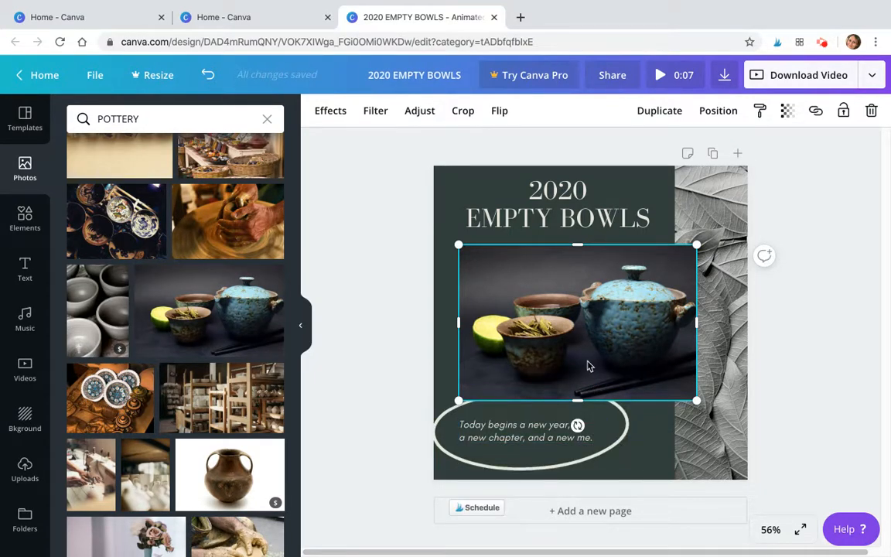
Step: Send the teapot photo backward so it sits behind the hand-drawn oval
left_click(710, 115)
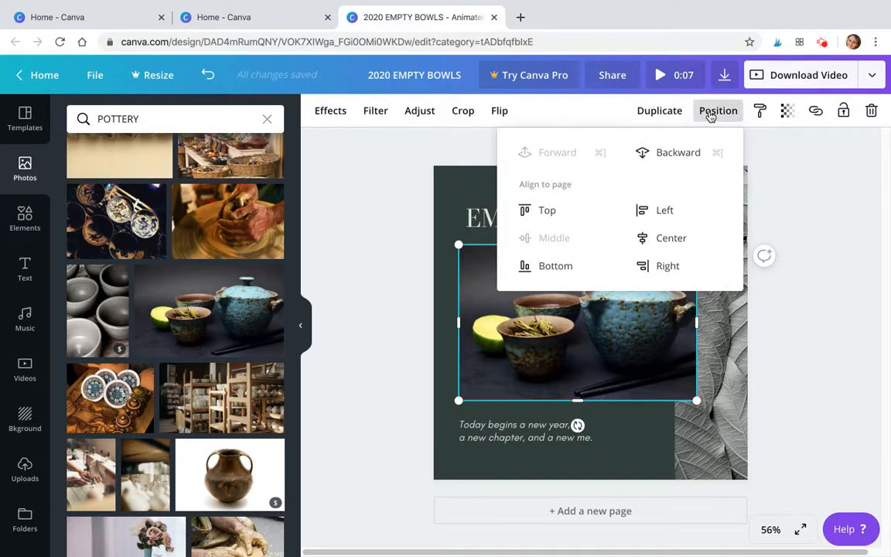
left_click(656, 154)
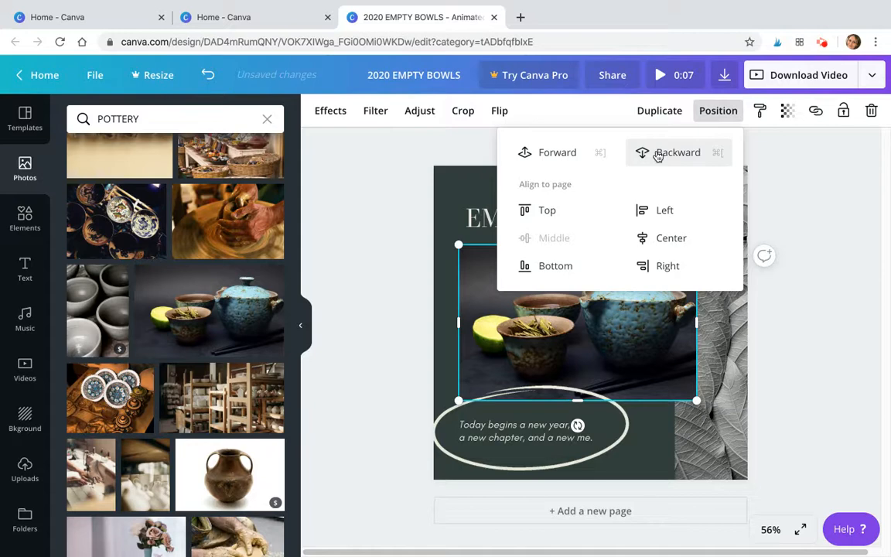
left_click(815, 349)
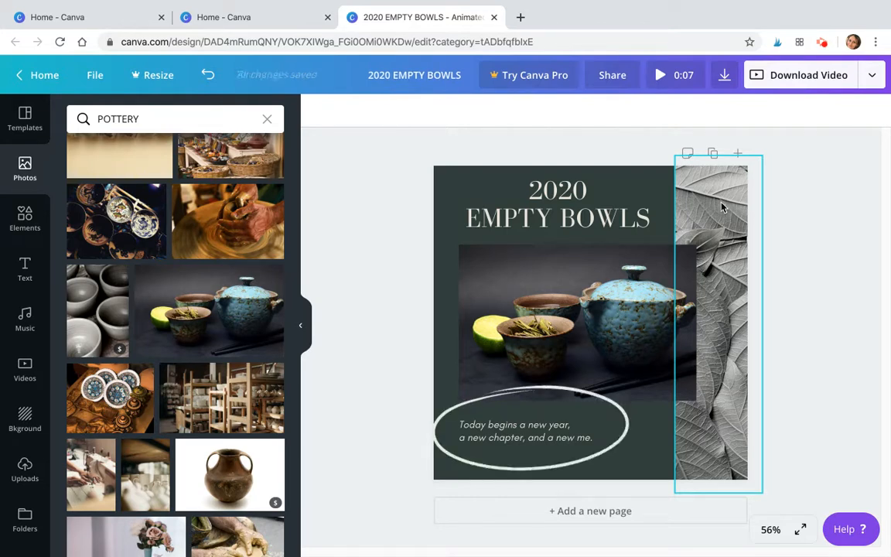
Step: Delete the grey leaf photo strip from the design and search the photo library for "flowers"
left_click(721, 207)
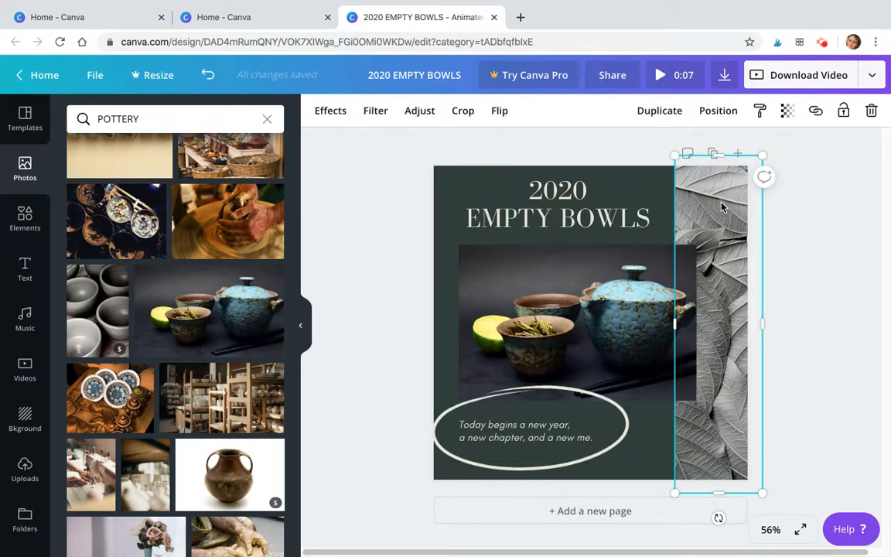
key("Delete")
left_click(167, 119)
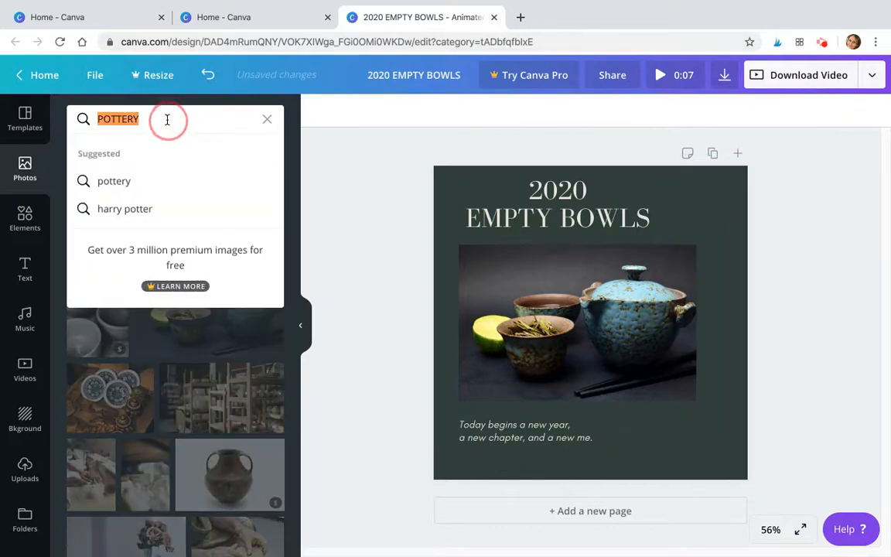
type("flowers")
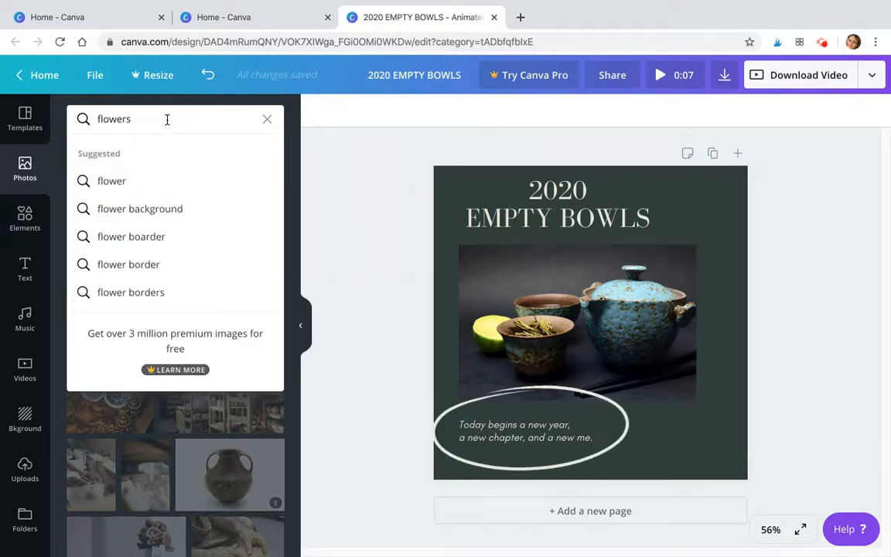
key("Return")
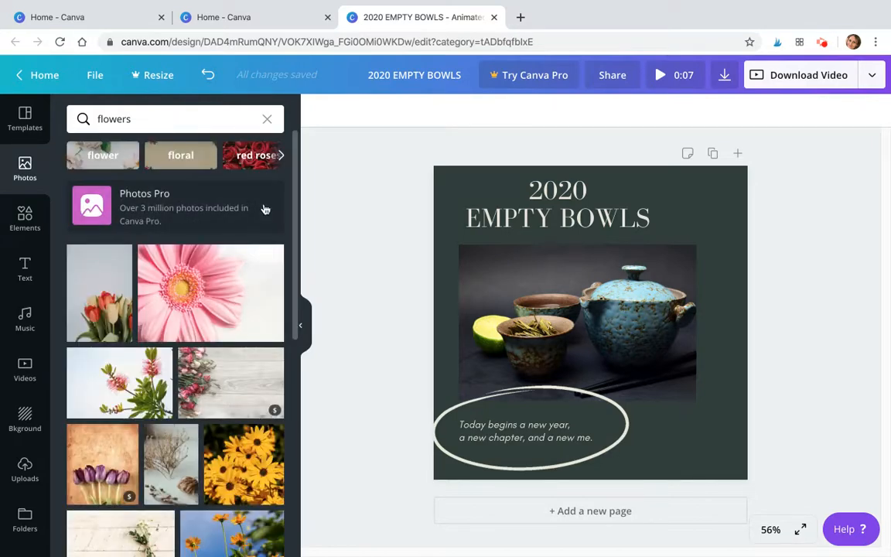
Step: Insert the free pink tulip photo, stretch it to about 870 px tall, and place it along the design's right edge
scroll(259, 267, "down", 5)
scroll(259, 269, "down", 7)
scroll(259, 269, "down", 3)
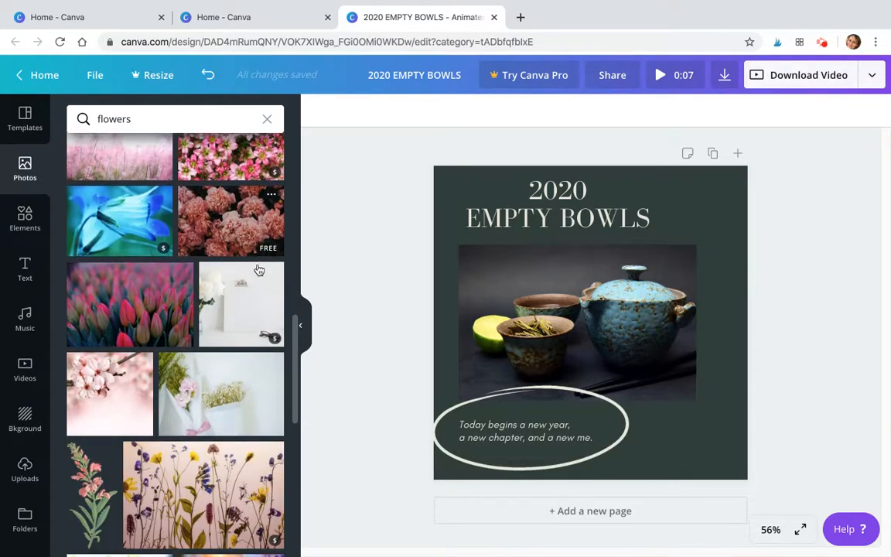
left_click(143, 280)
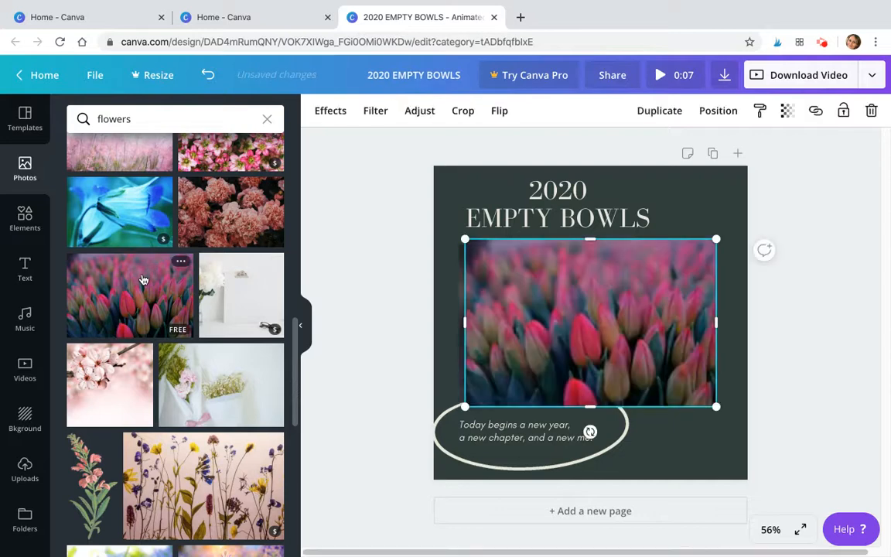
left_click_drag(541, 314, 644, 258)
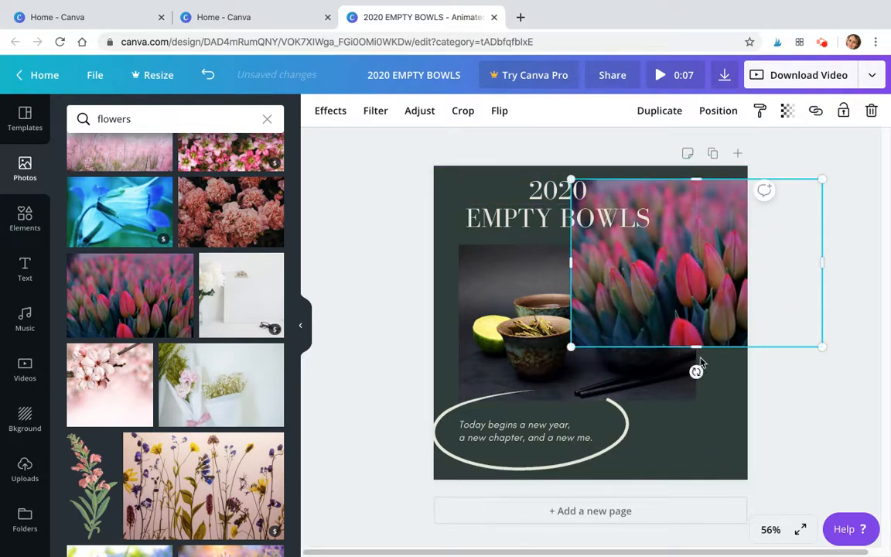
left_click_drag(696, 348, 717, 521)
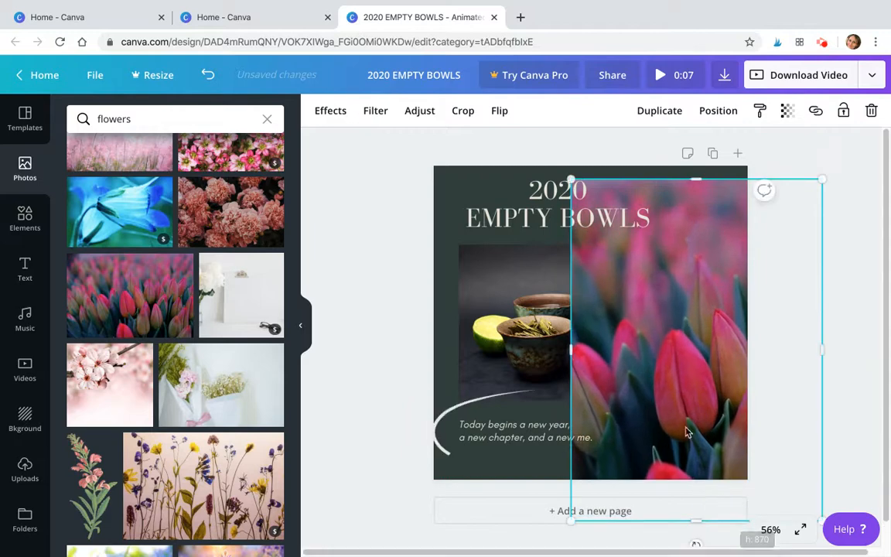
left_click_drag(682, 359, 723, 344)
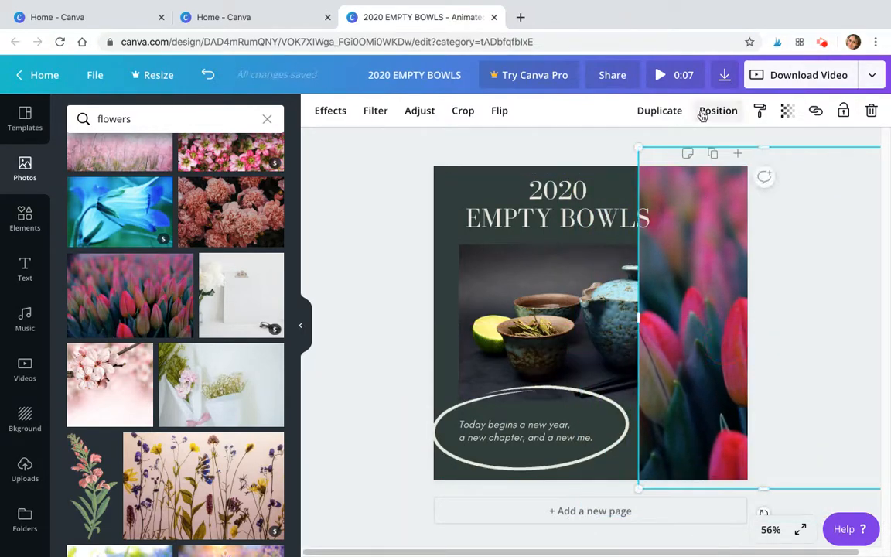
Step: Send the tulip photo backward so it sits behind the teapot photo and the heading
left_click(710, 111)
left_click(683, 153)
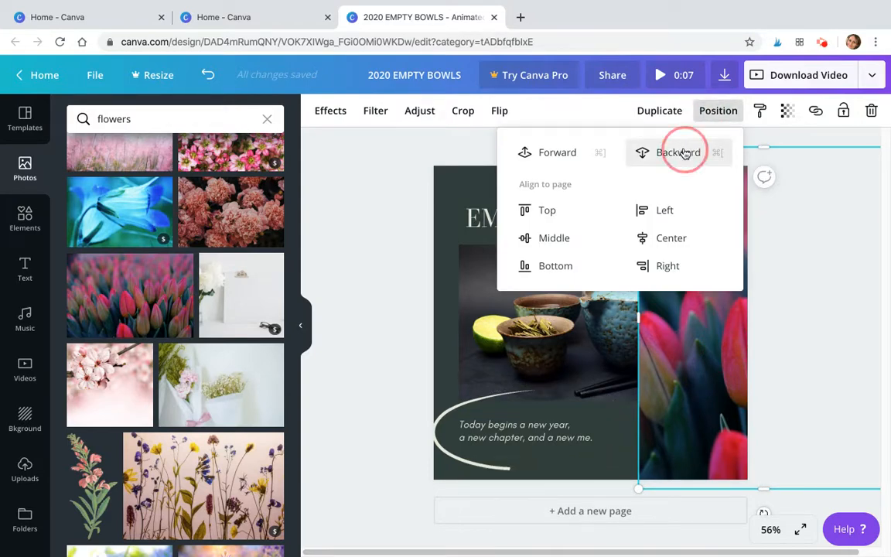
left_click(402, 292)
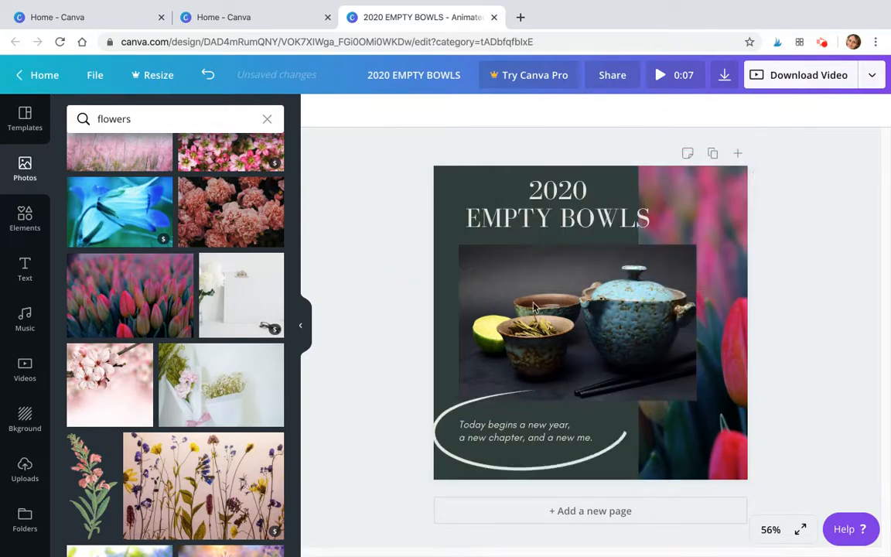
Step: Shift the tulips left inside their photo frame and trim the frame's left side clear of the heading
double_click(682, 435)
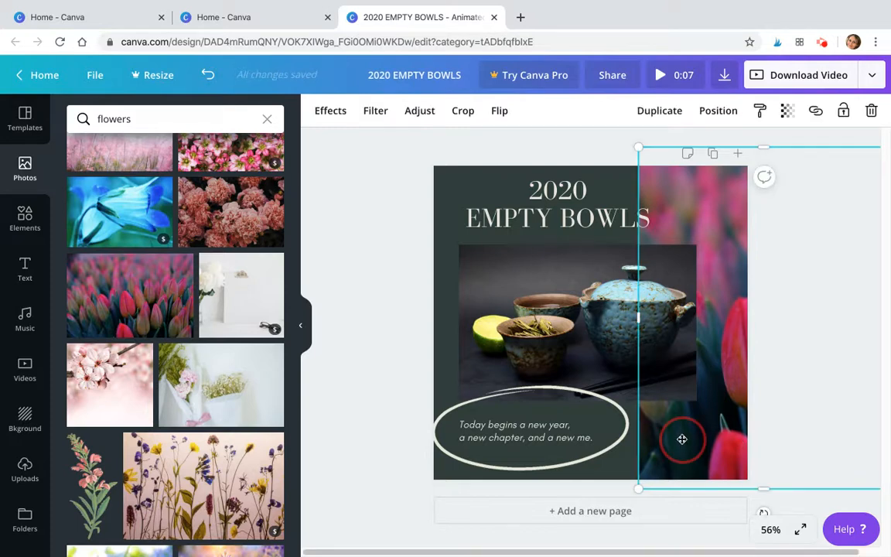
left_click_drag(728, 415, 690, 412)
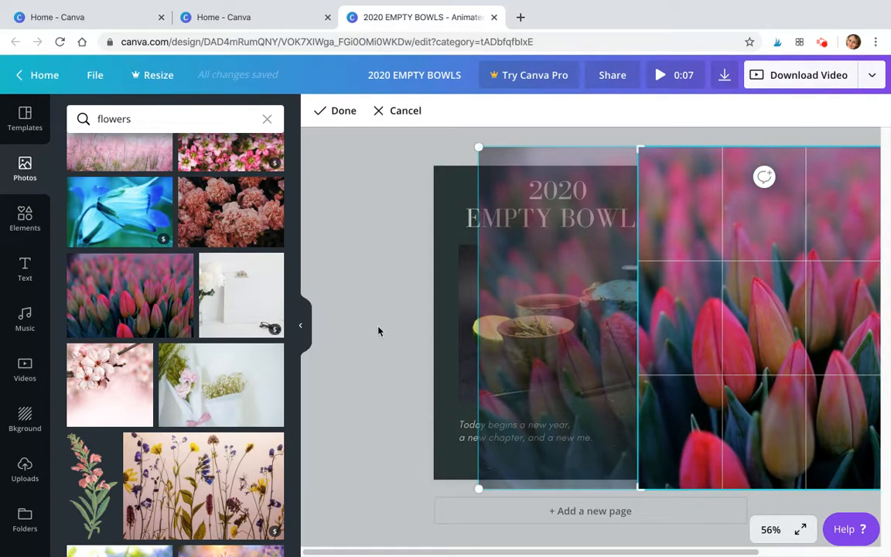
left_click(379, 330)
left_click(703, 433)
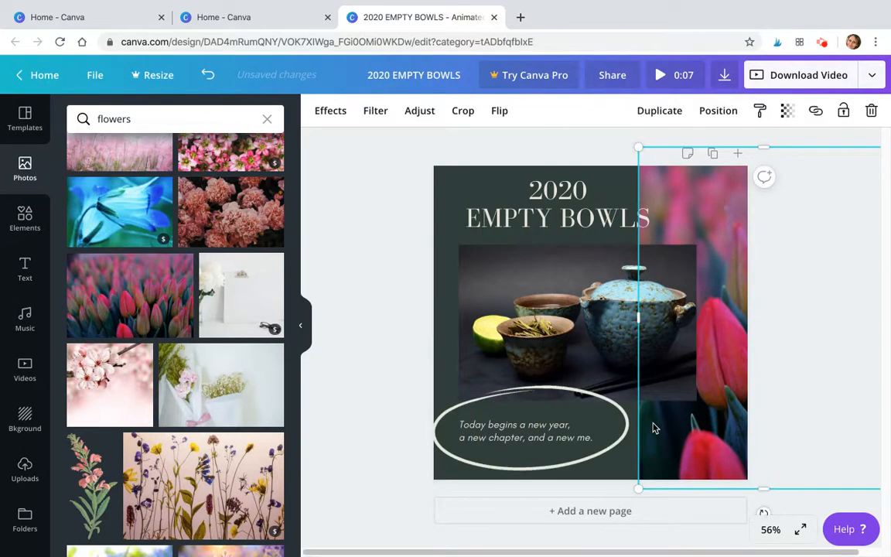
left_click_drag(636, 324, 662, 326)
left_click(814, 384)
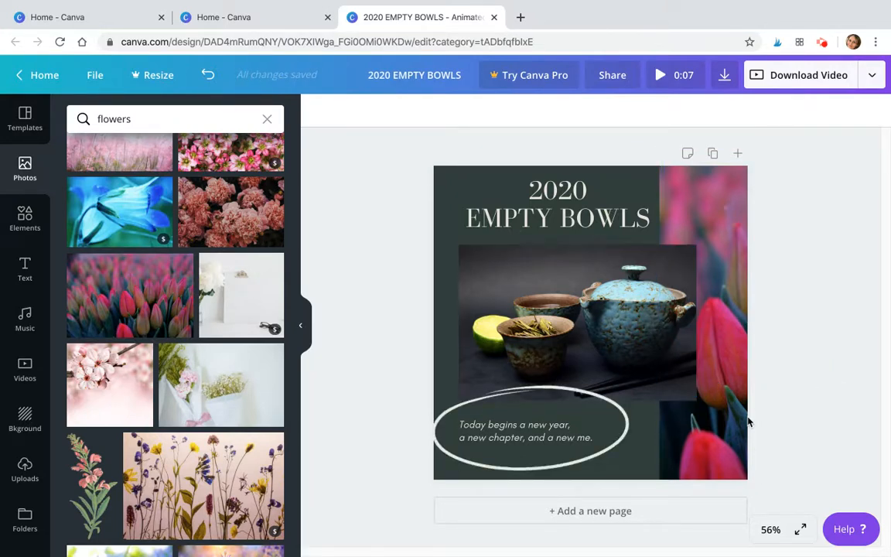
Step: Replace the quote inside the oval with "Save the date! June 6th, 2020" and a second line starting "Tickets Available at"
left_click(514, 431)
triple_click(517, 429)
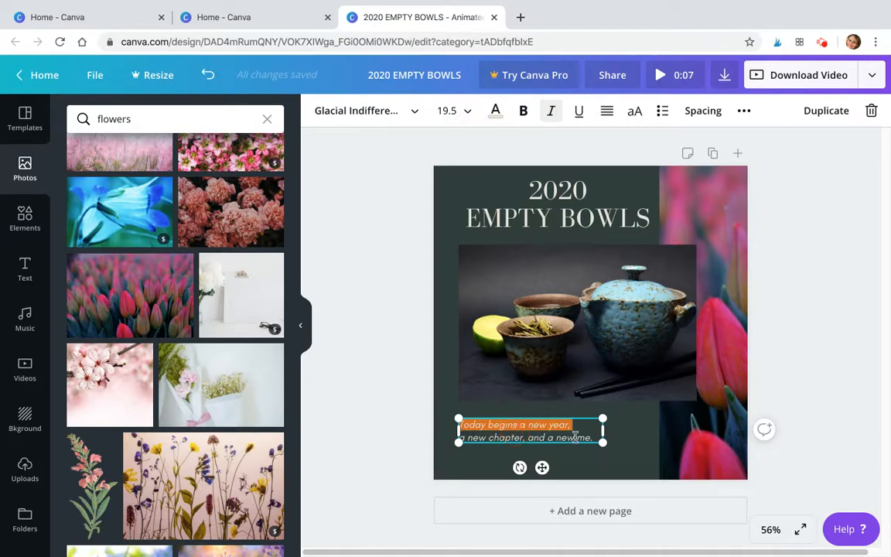
left_click_drag(592, 437, 483, 417)
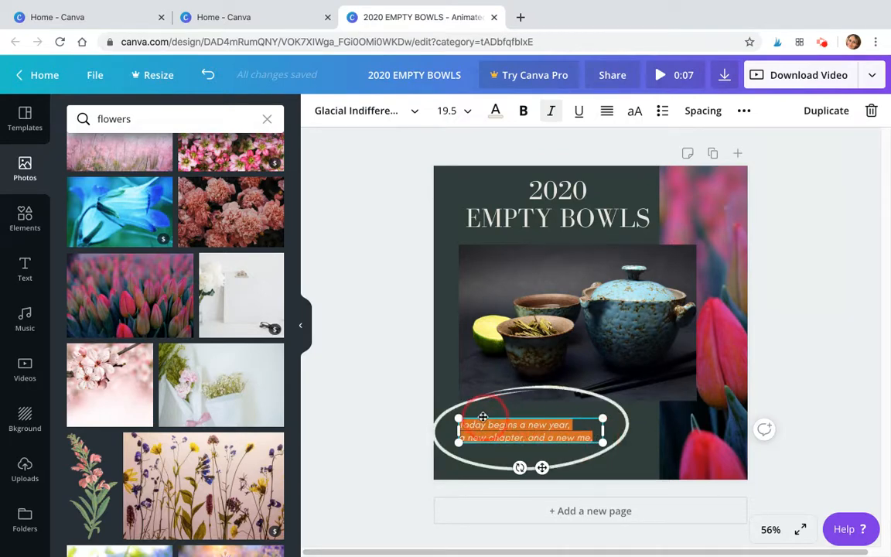
type("Save the date")
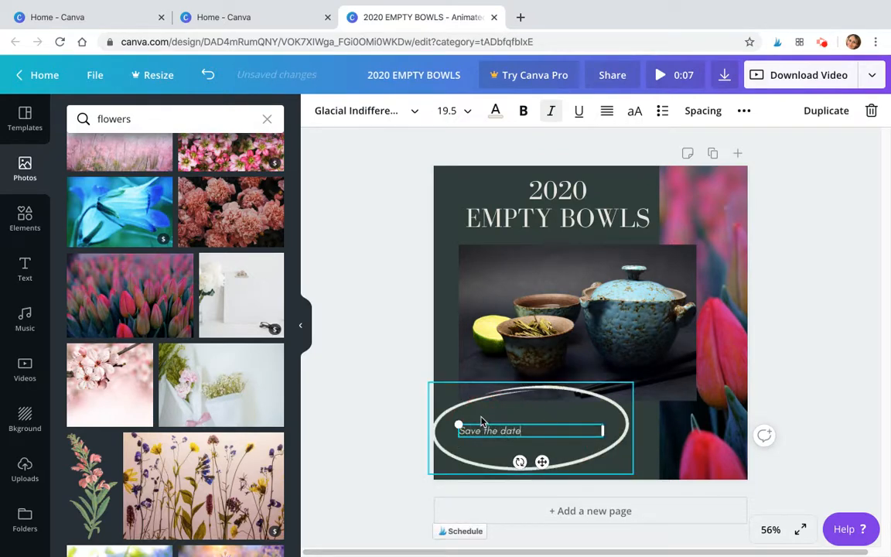
type("! June 6th")
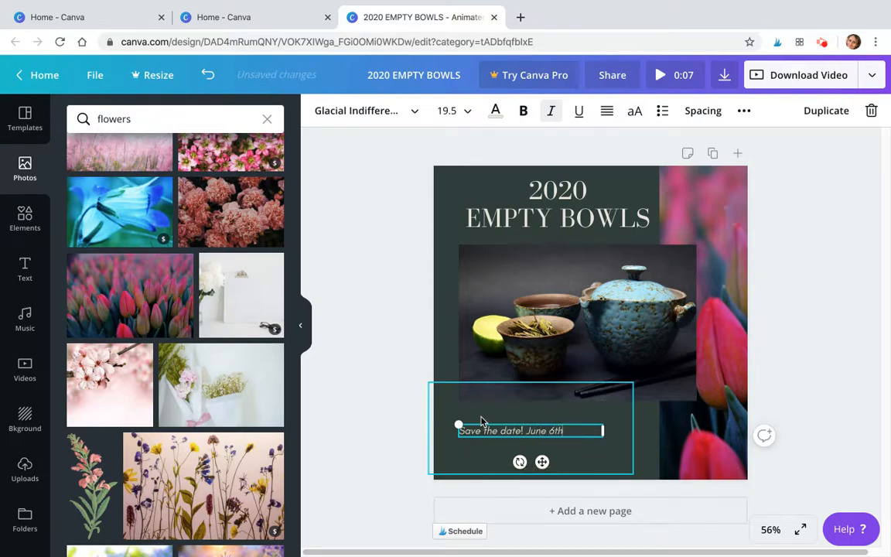
type(", 2020")
key("Return")
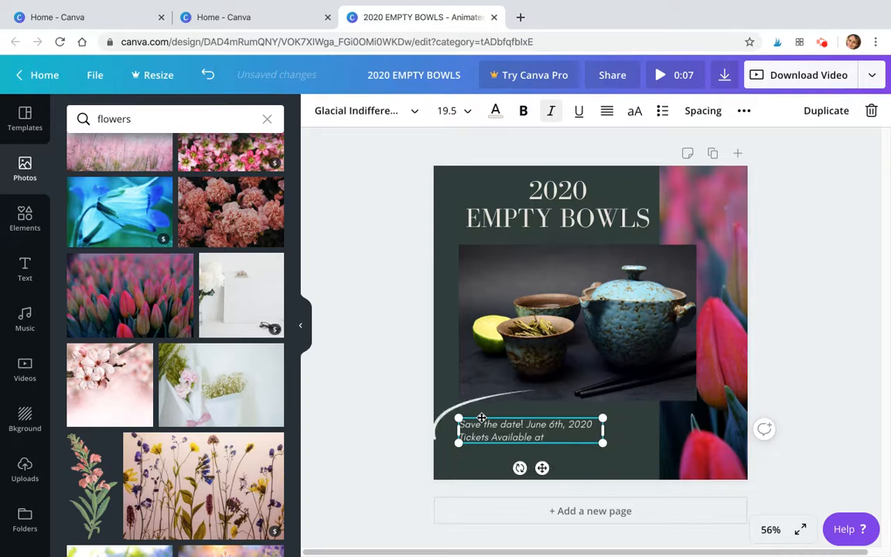
Step: Complete the ticket line with "Spartan.School"
type("S")
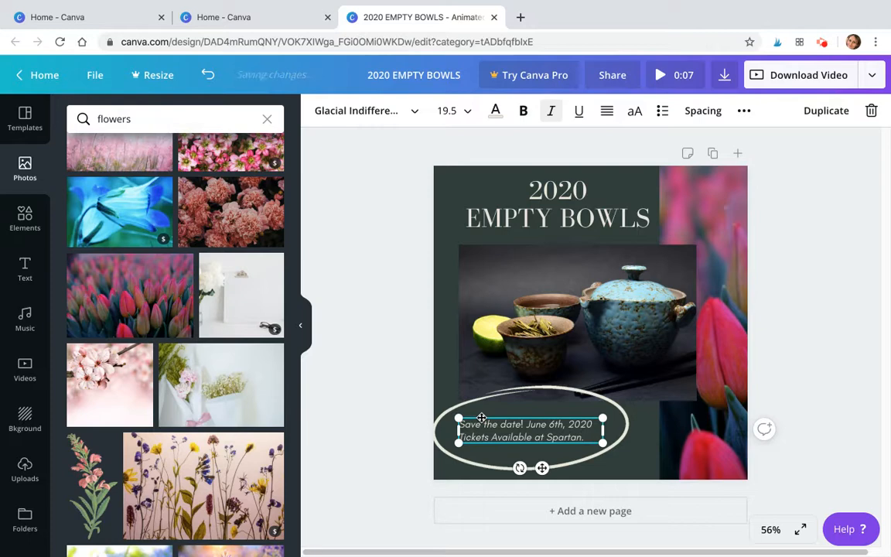
type("partan.")
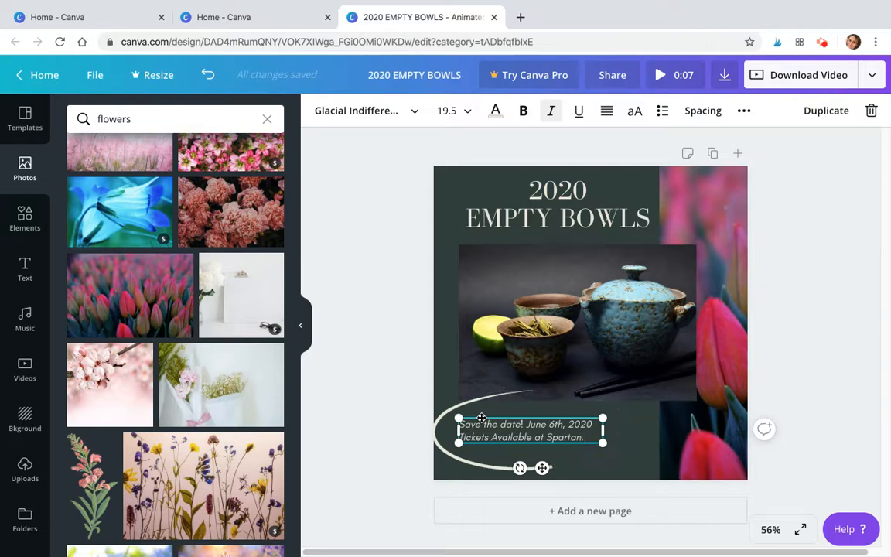
type("School")
type("s")
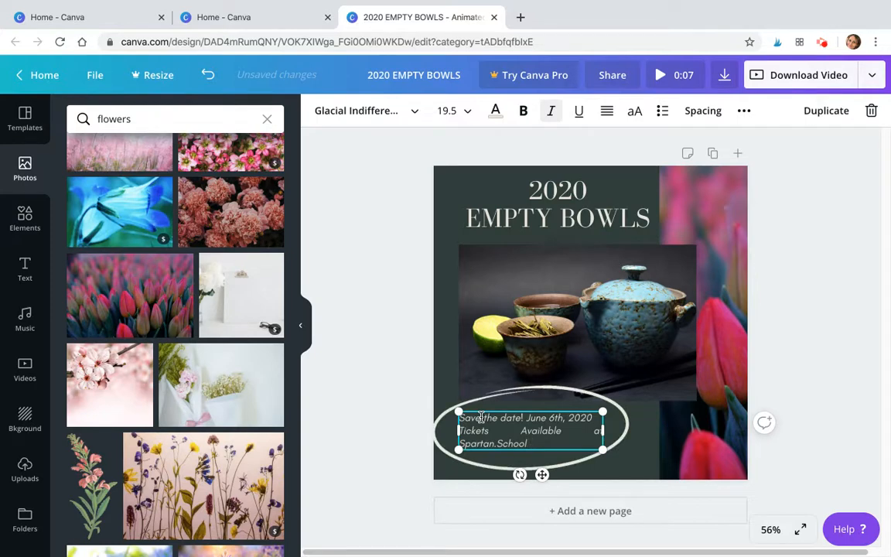
Step: Replace "Spartan.School" at the end of the ticket line with "our website"
key("BackSpace")
key("BackSpace")
key("BackSpace")
key("BackSpace")
key("BackSpace")
key("BackSpace")
key("BackSpace")
key("BackSpace")
key("BackSpace")
key("BackSpace")
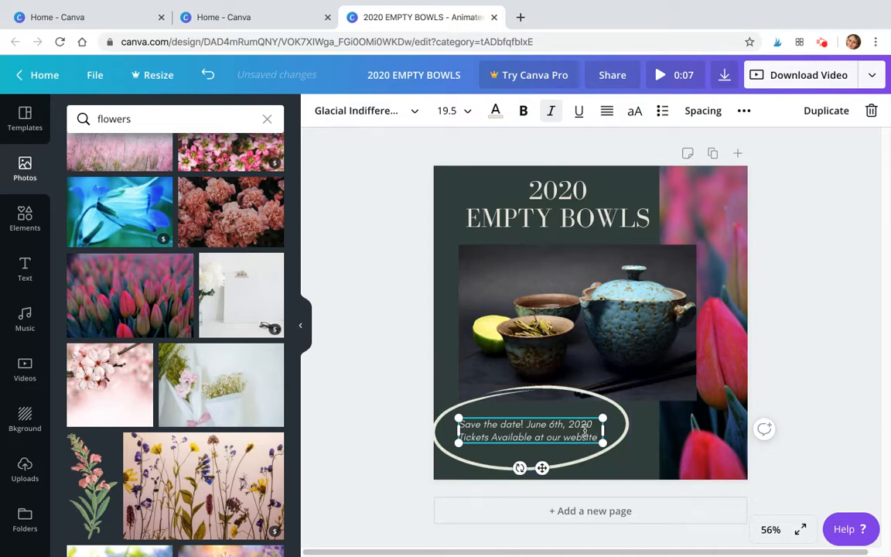
Step: Recolor both lines of text inside the oval to a custom deep pink, more saturated than the default #ff66c4
left_click_drag(597, 434, 460, 415)
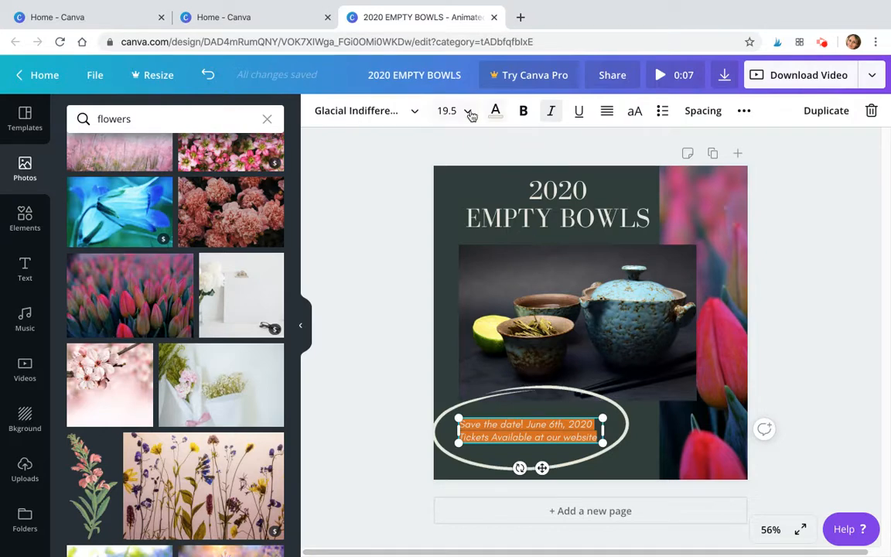
left_click(495, 113)
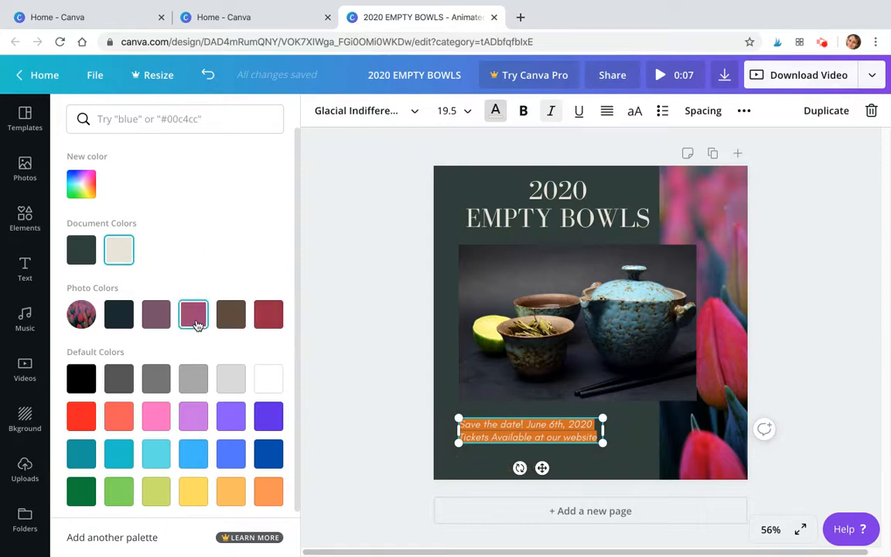
left_click(154, 414)
left_click(90, 189)
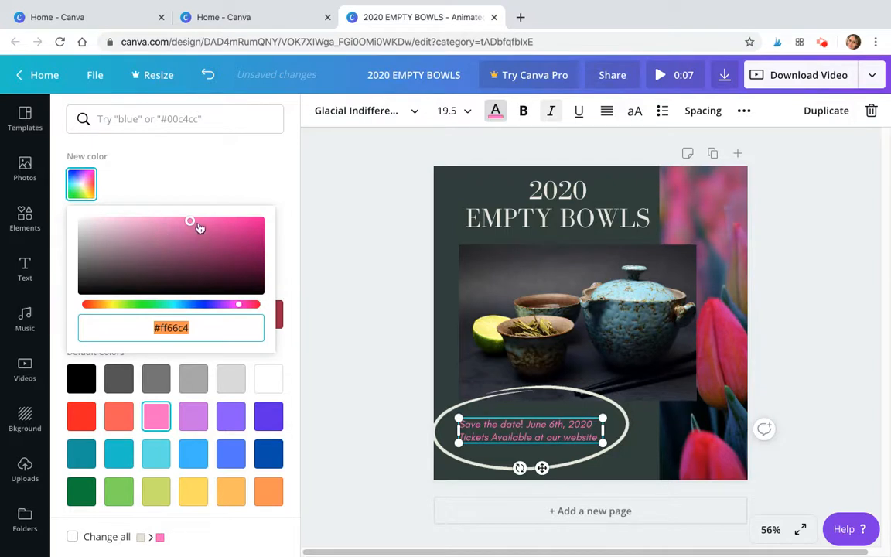
left_click_drag(189, 220, 296, 212)
left_click(364, 274)
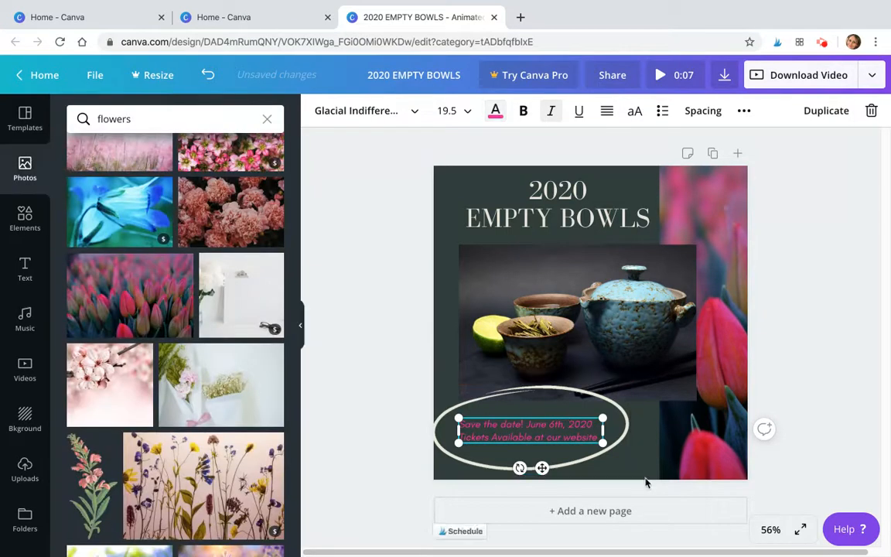
Step: Enlarge the save-the-date text box within the oval to about 421 by 74 px
mouse_move(602, 442)
left_mouse_down()
mouse_move(638, 470)
mouse_move(612, 445)
left_mouse_up()
mouse_move(459, 419)
left_mouse_down()
mouse_move(441, 412)
mouse_move(447, 417)
left_mouse_up()
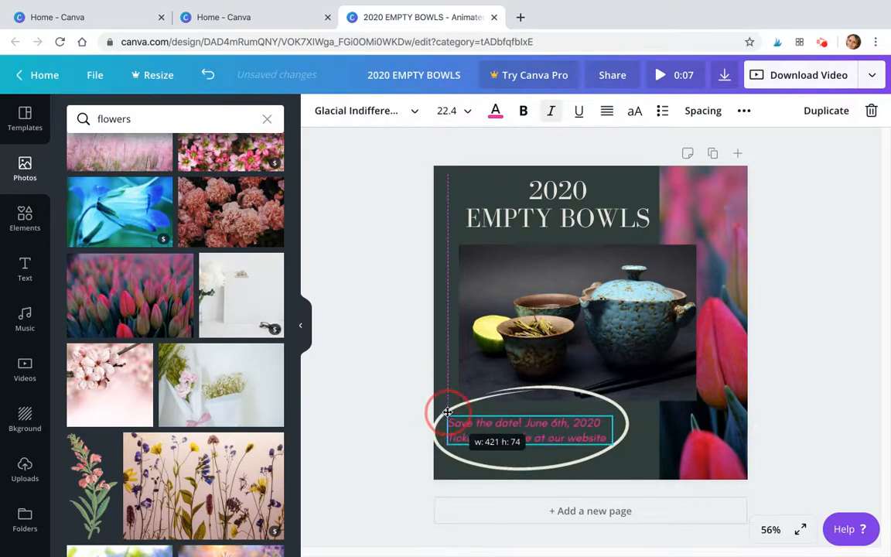
Step: Change the save-the-date text to the Sunday font at size 18 and keep its text box selected
left_click(374, 107)
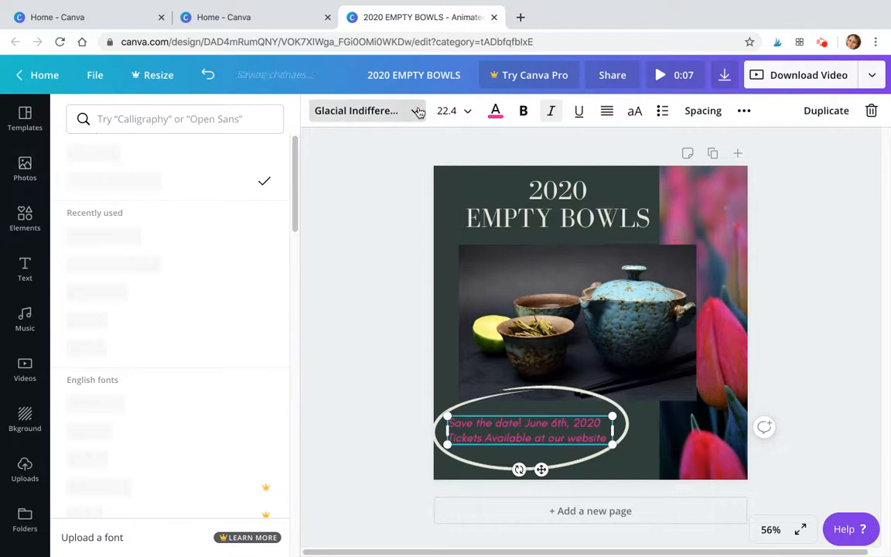
left_click(133, 347)
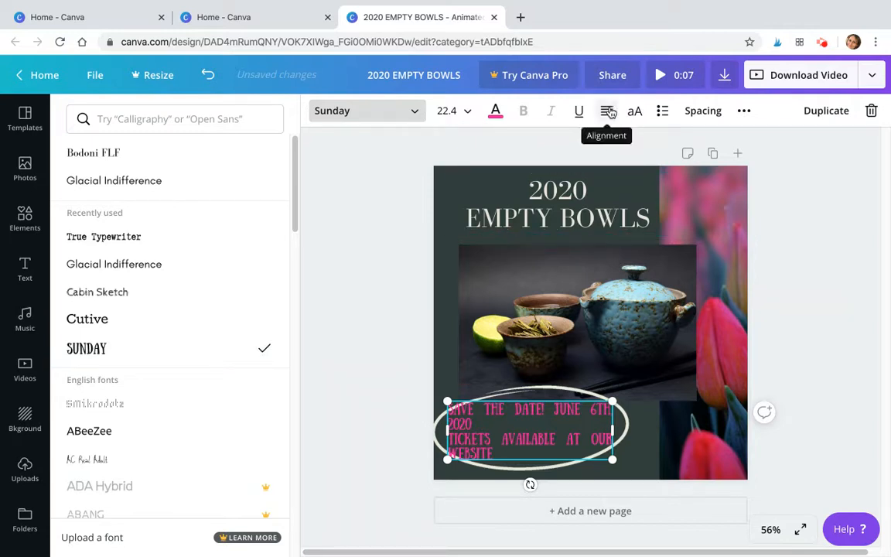
left_click(466, 110)
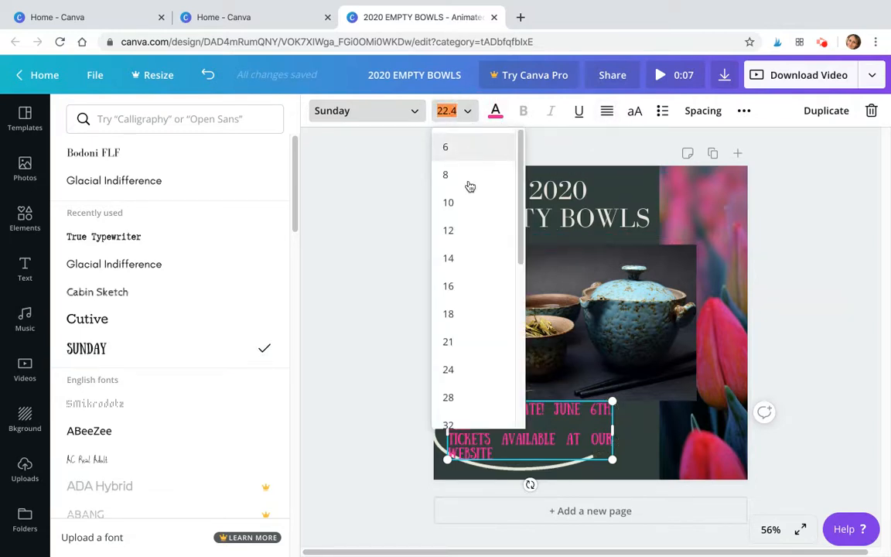
left_click(455, 314)
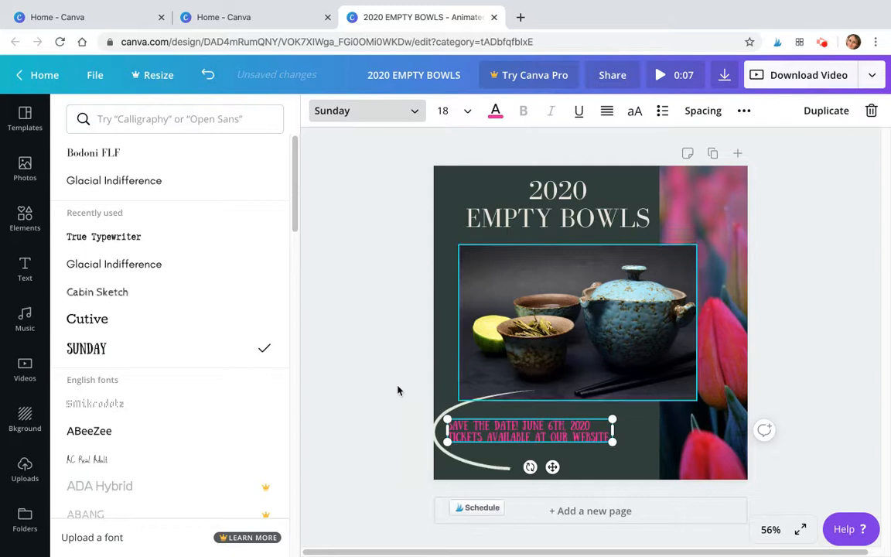
left_click(379, 372)
left_click(508, 440)
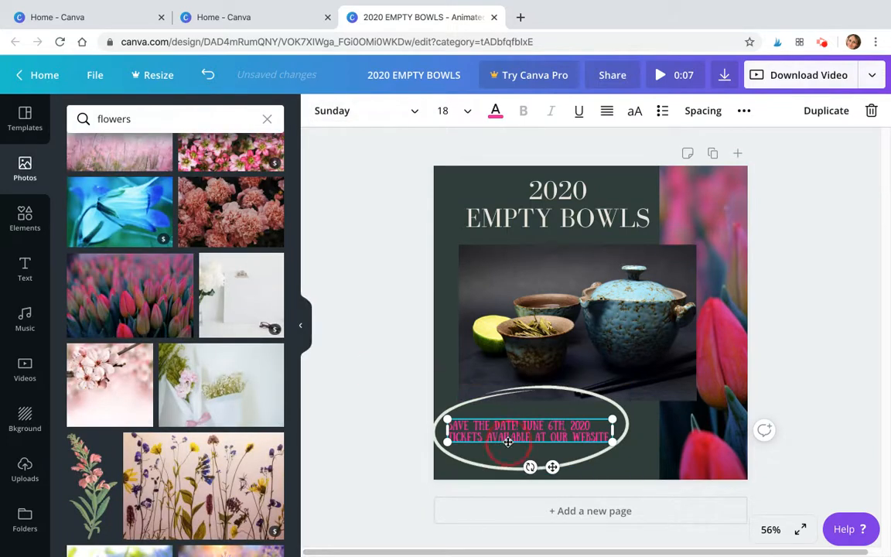
left_click(477, 457)
left_click(503, 441)
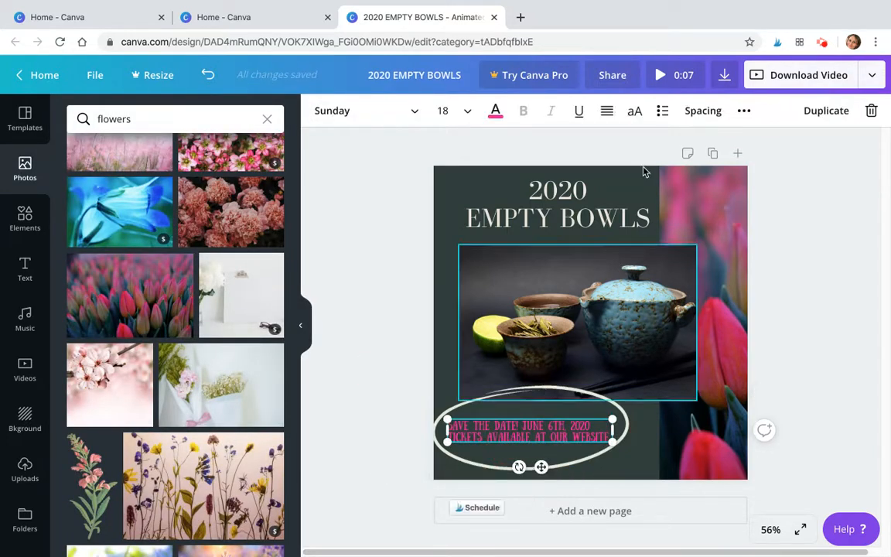
Step: Center-align the save-the-date text and slightly enlarge the hand-drawn oval around it
left_click(607, 111)
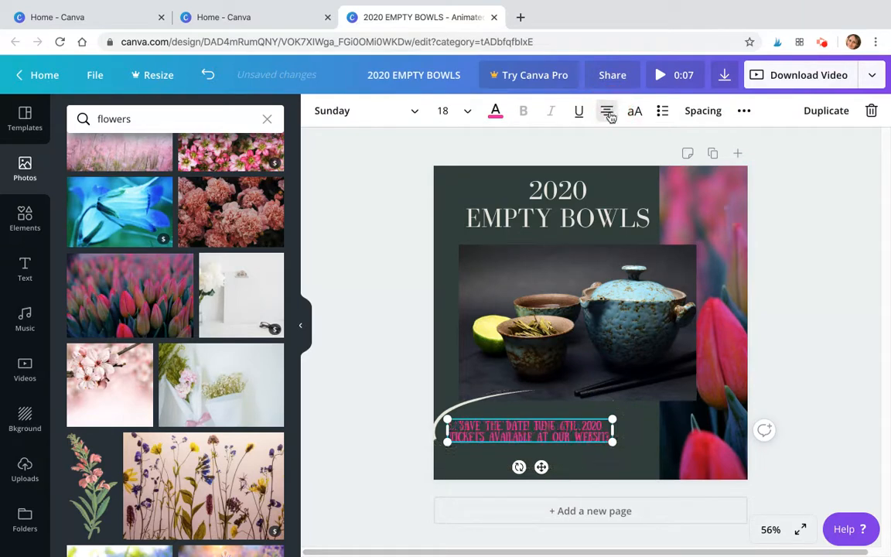
left_click(362, 435)
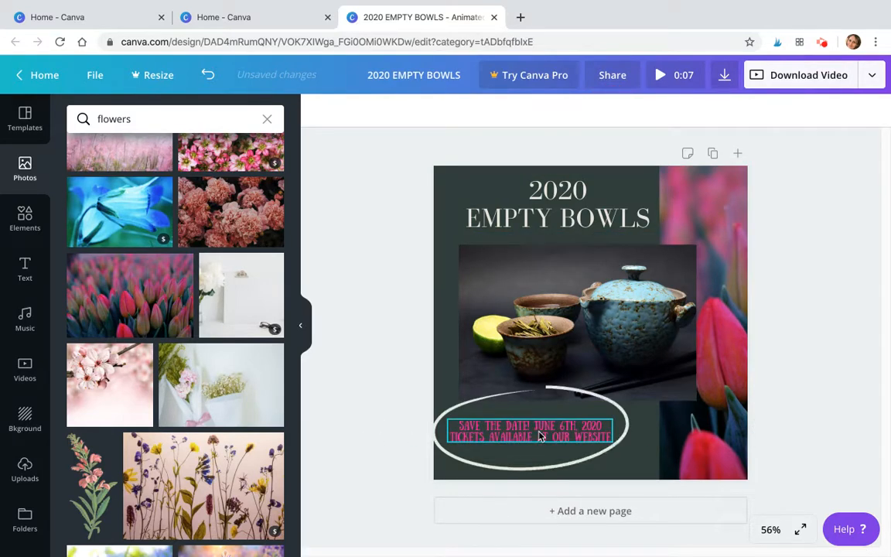
left_click(569, 470)
mouse_move(632, 476)
left_mouse_down()
mouse_move(666, 487)
mouse_move(628, 477)
mouse_move(660, 479)
mouse_move(658, 469)
mouse_move(649, 477)
left_mouse_up()
Step: Enlarge the save-the-date text within the oval so that it wraps onto three centered lines
left_click(590, 438)
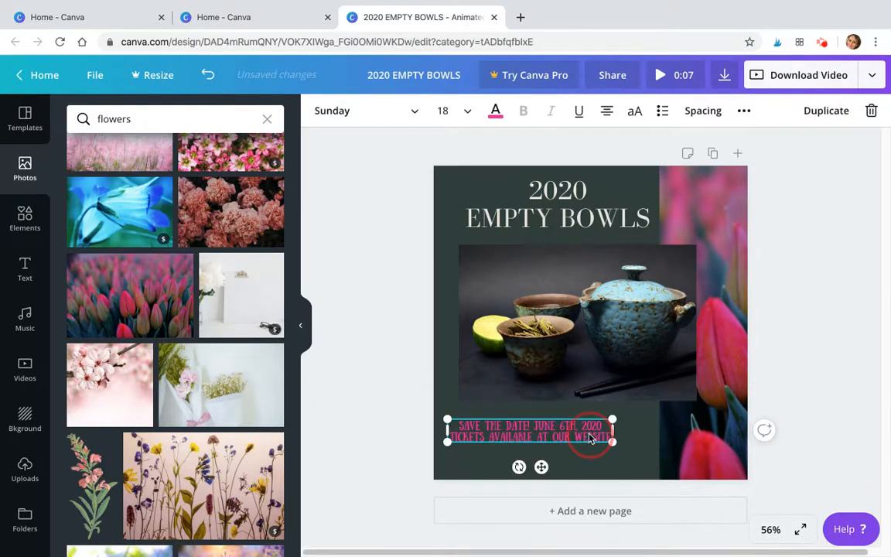
left_click_drag(611, 431, 632, 456)
left_click(380, 328)
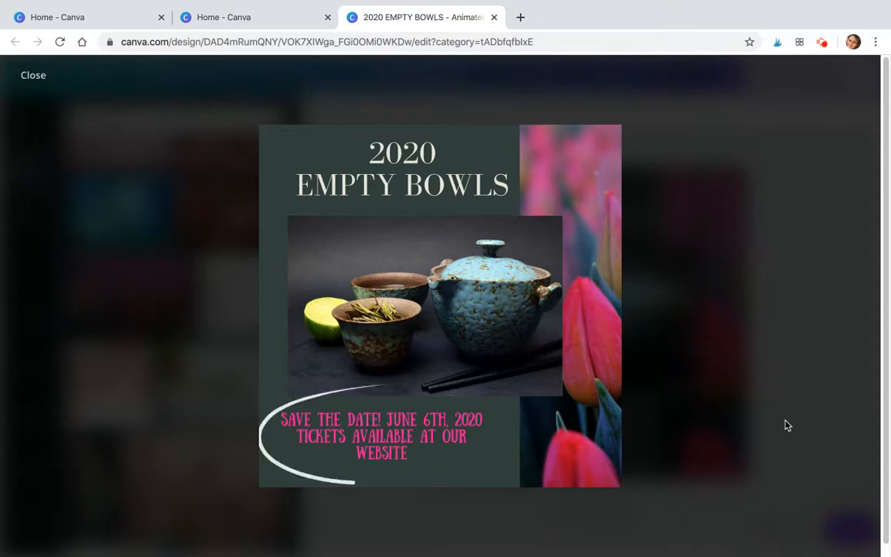
Step: Exit the animation preview and check the video download options, then close them without downloading
key("Escape")
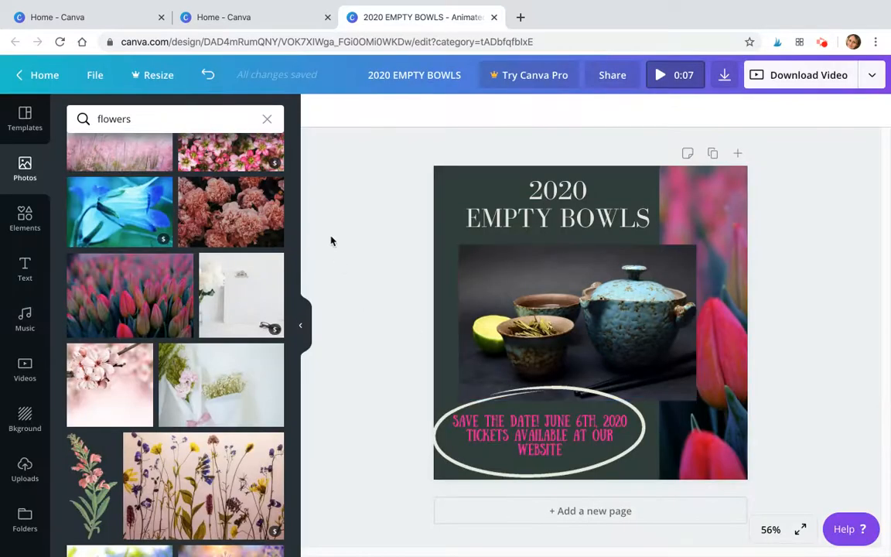
left_click(800, 77)
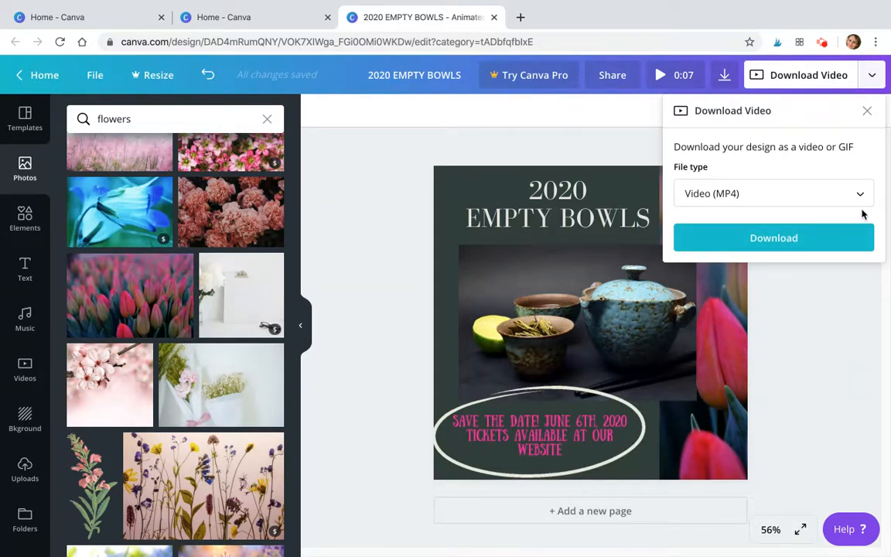
left_click(867, 111)
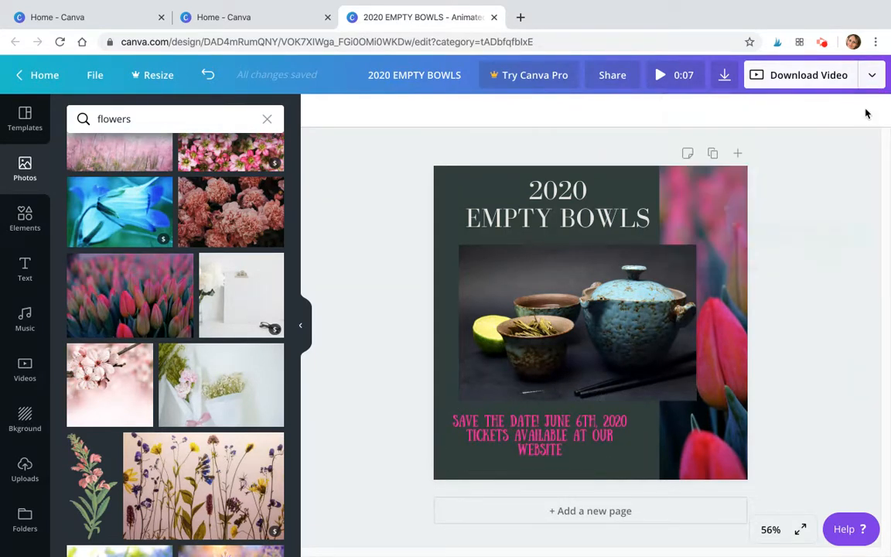